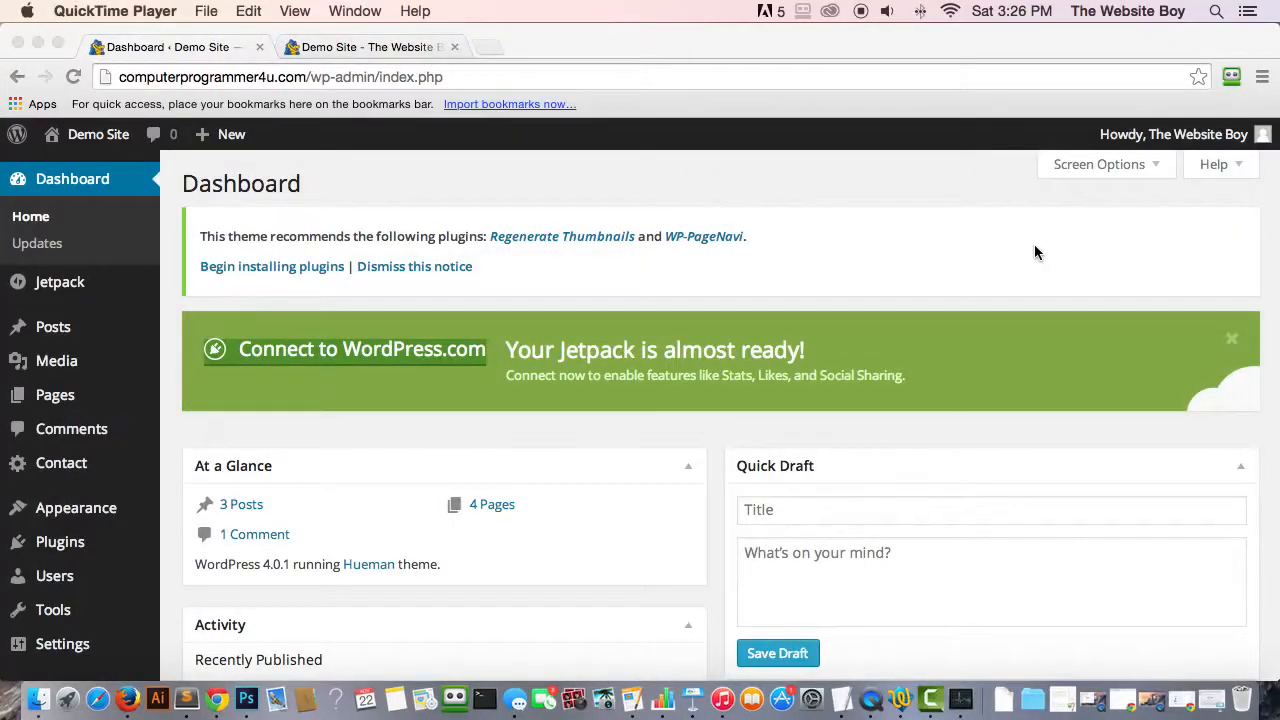
- View the header of the demo site's front page and return to the WordPress dashboard
left_click(373, 57)
left_click(373, 50)
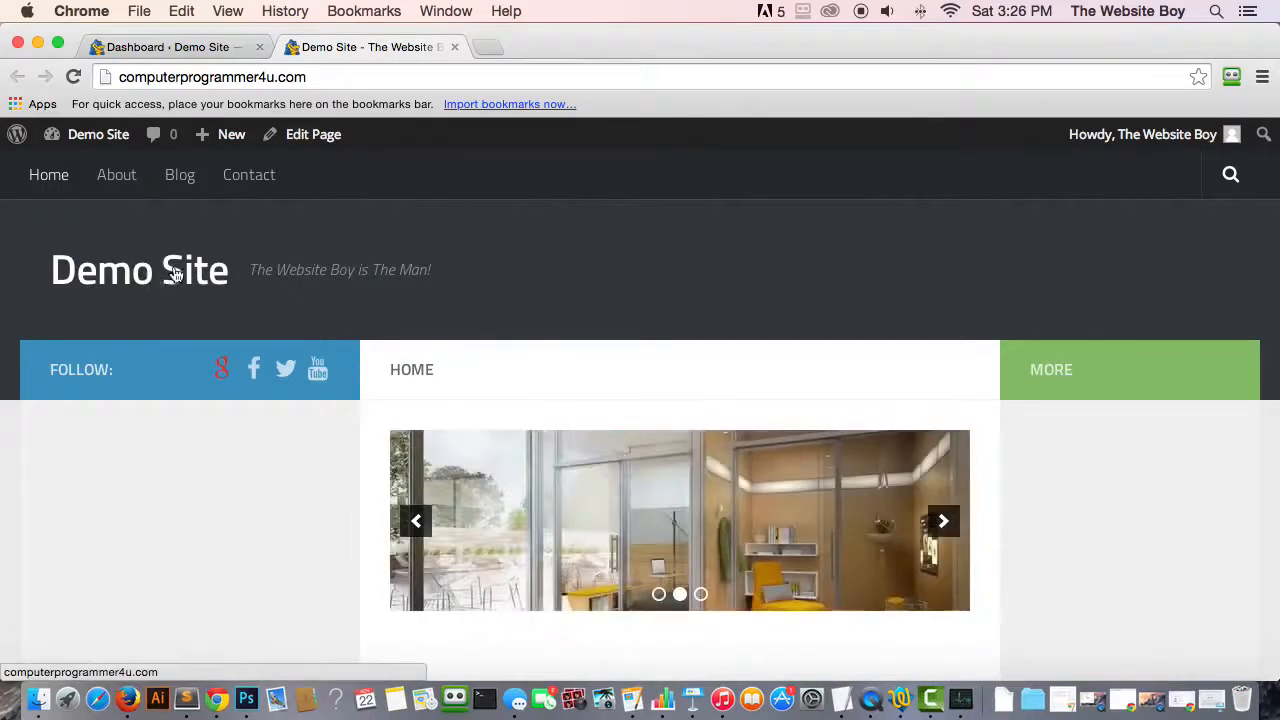
left_click(178, 46)
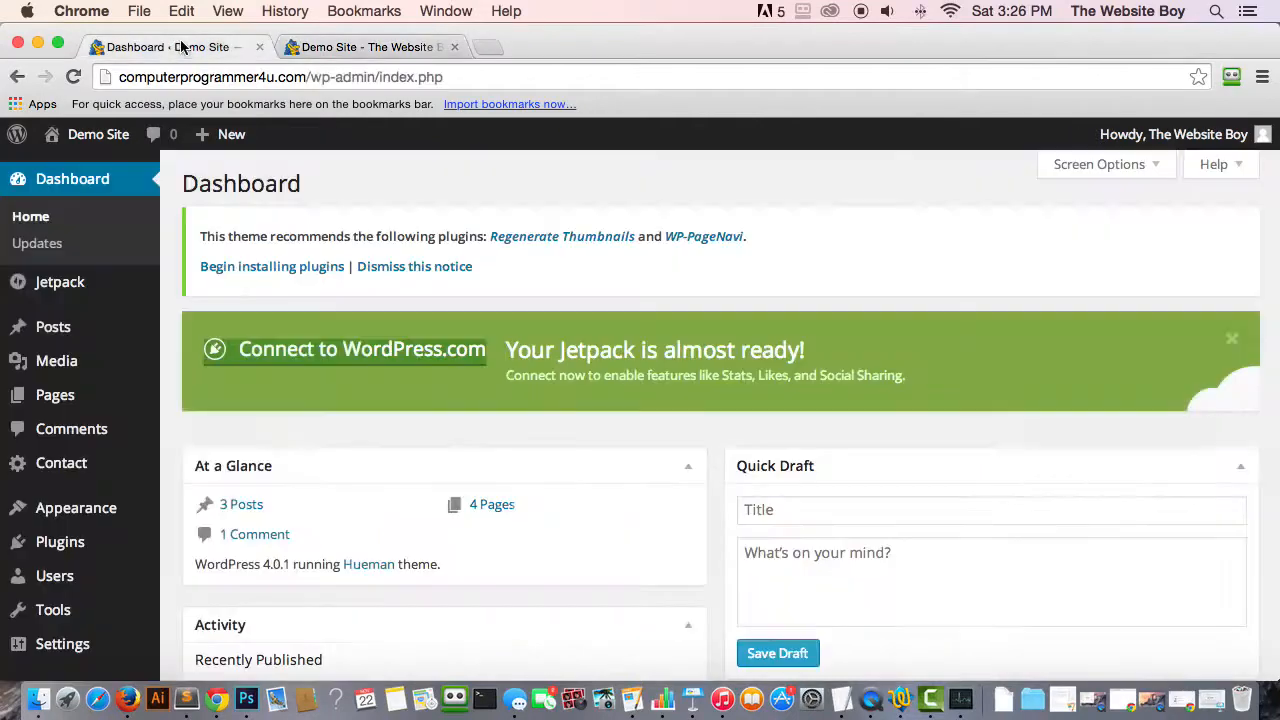
- Open the site's General Settings and examine the Site Title setting
scroll(40, 400, "down", 5)
mouse_move(80, 422)
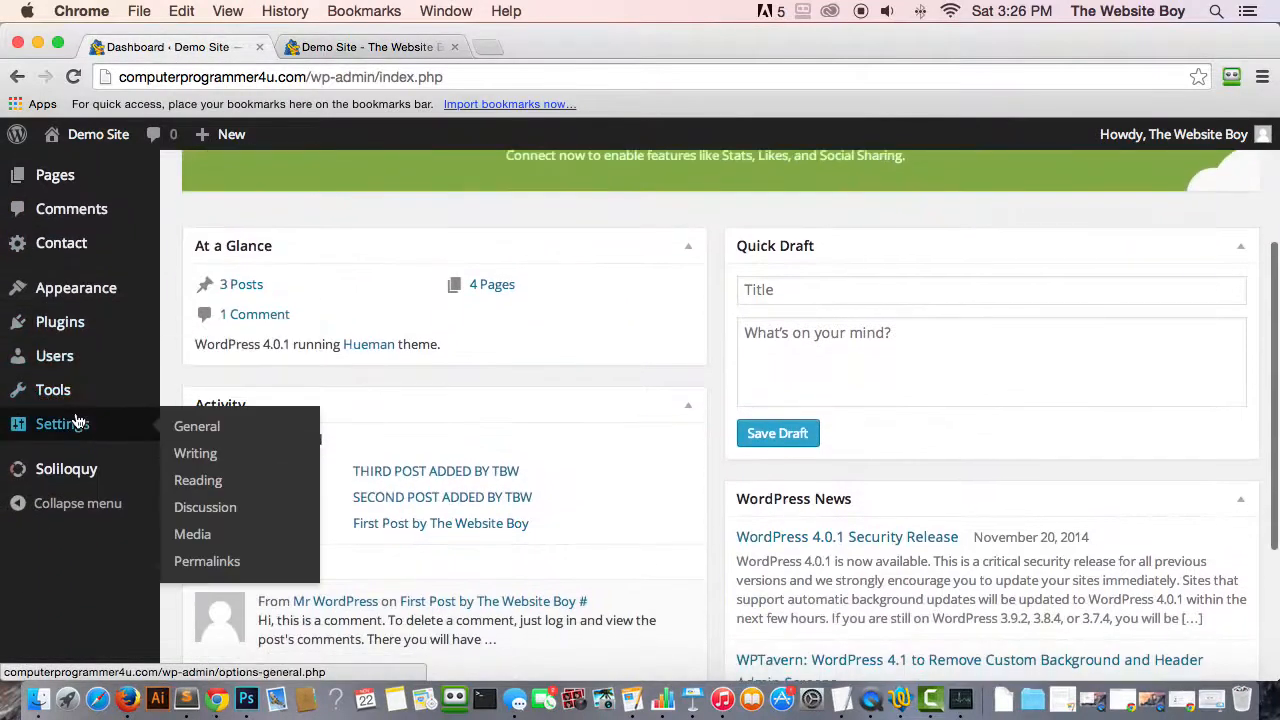
left_click(194, 428)
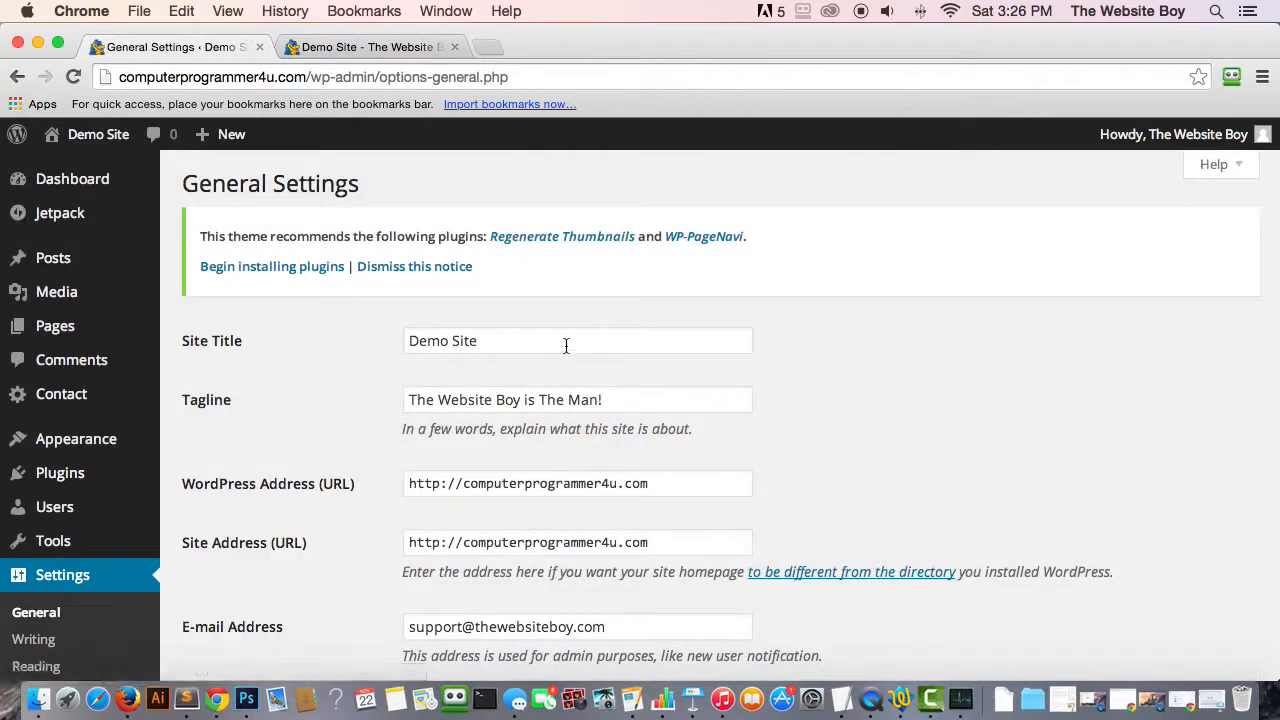
left_click_drag(560, 343, 181, 341)
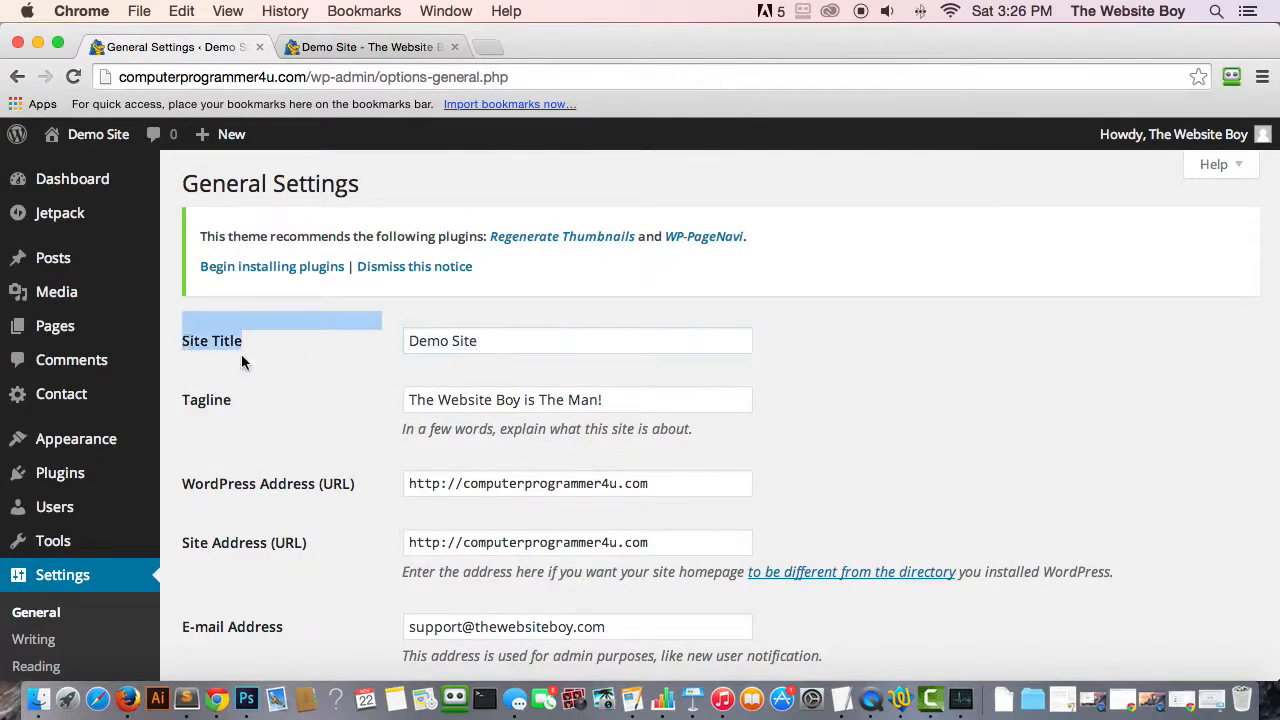
left_click(630, 378)
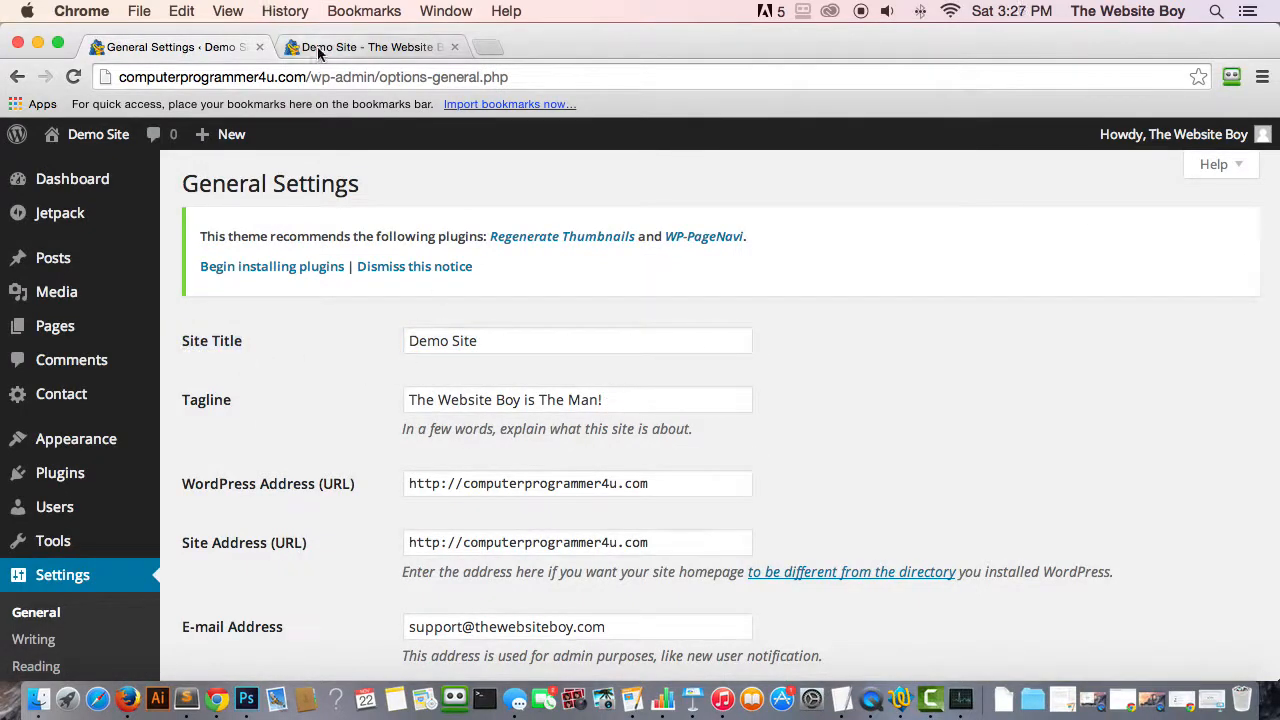
- Open the site's Contact page in a new tab and return from it to the home page through the site title
left_click(365, 47)
right_click(266, 173)
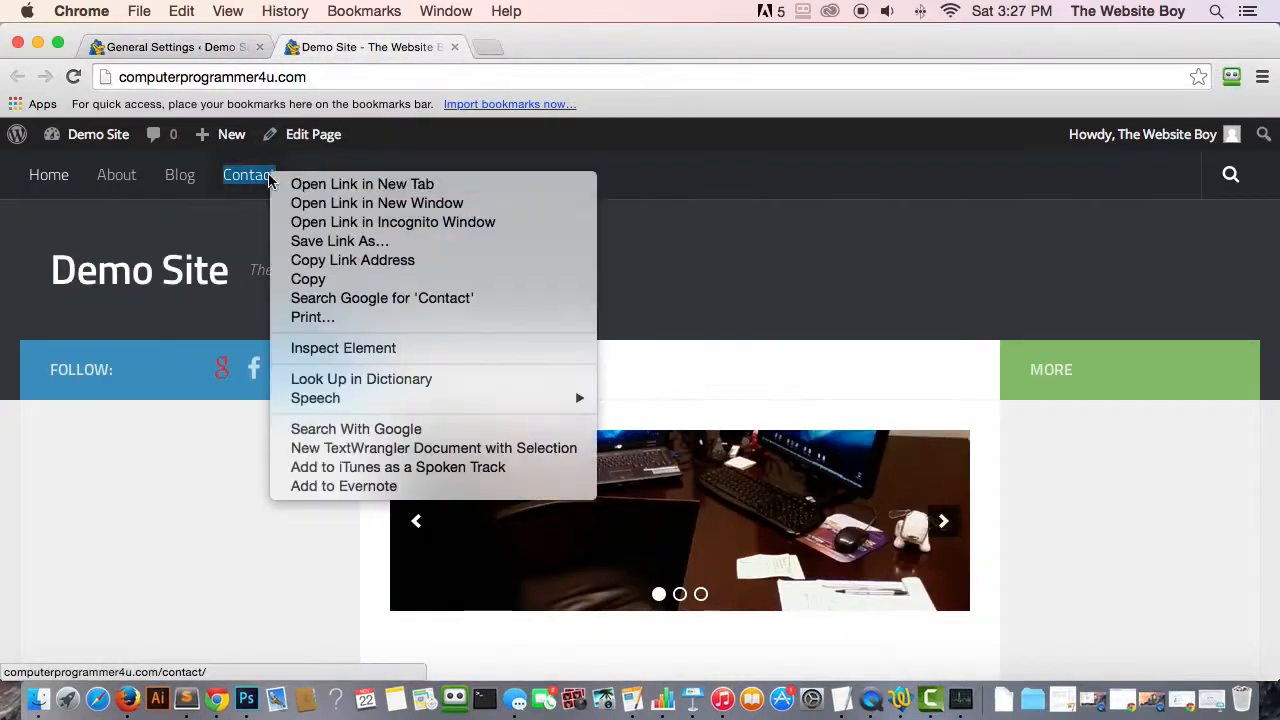
left_click(310, 189)
left_click(488, 50)
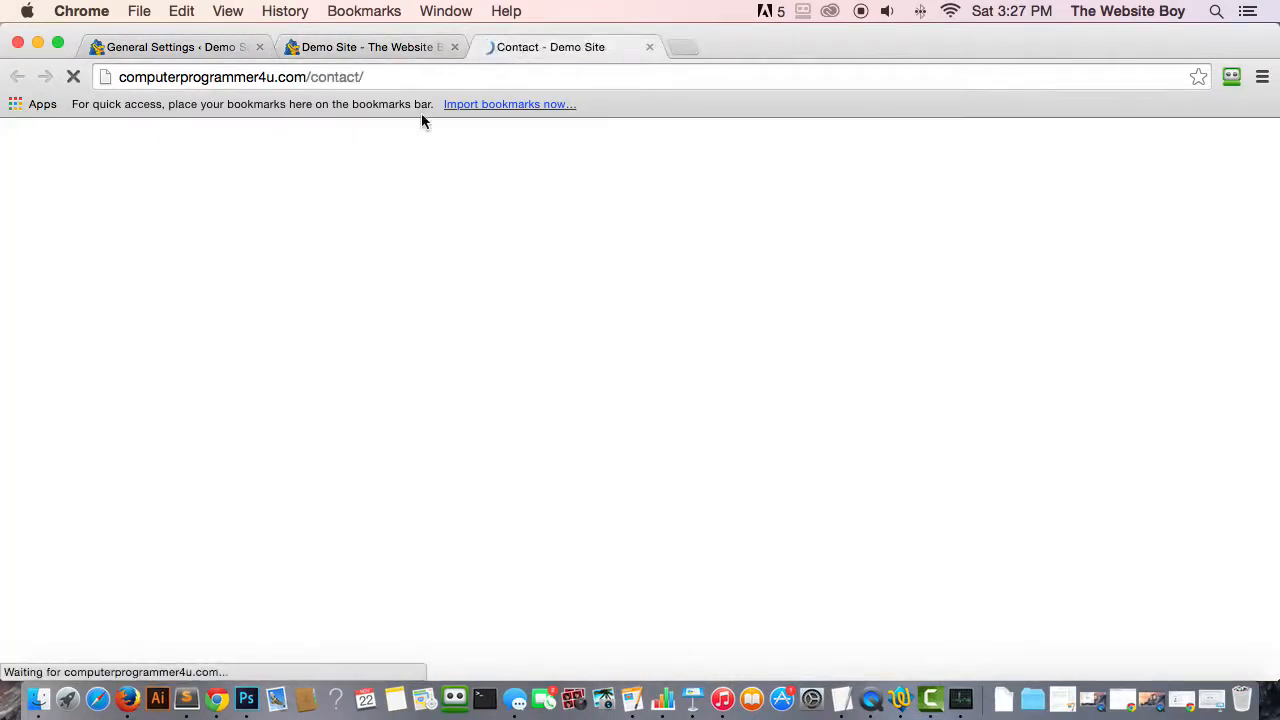
left_click(170, 285)
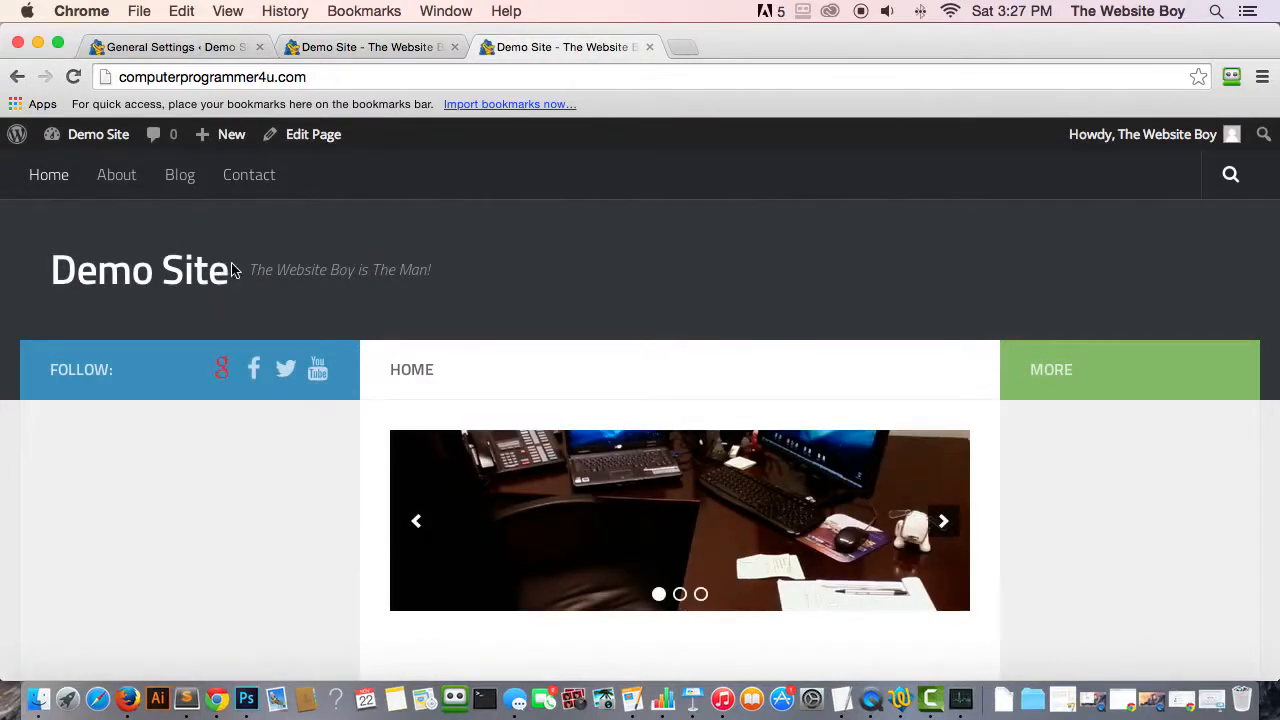
right_click(208, 268)
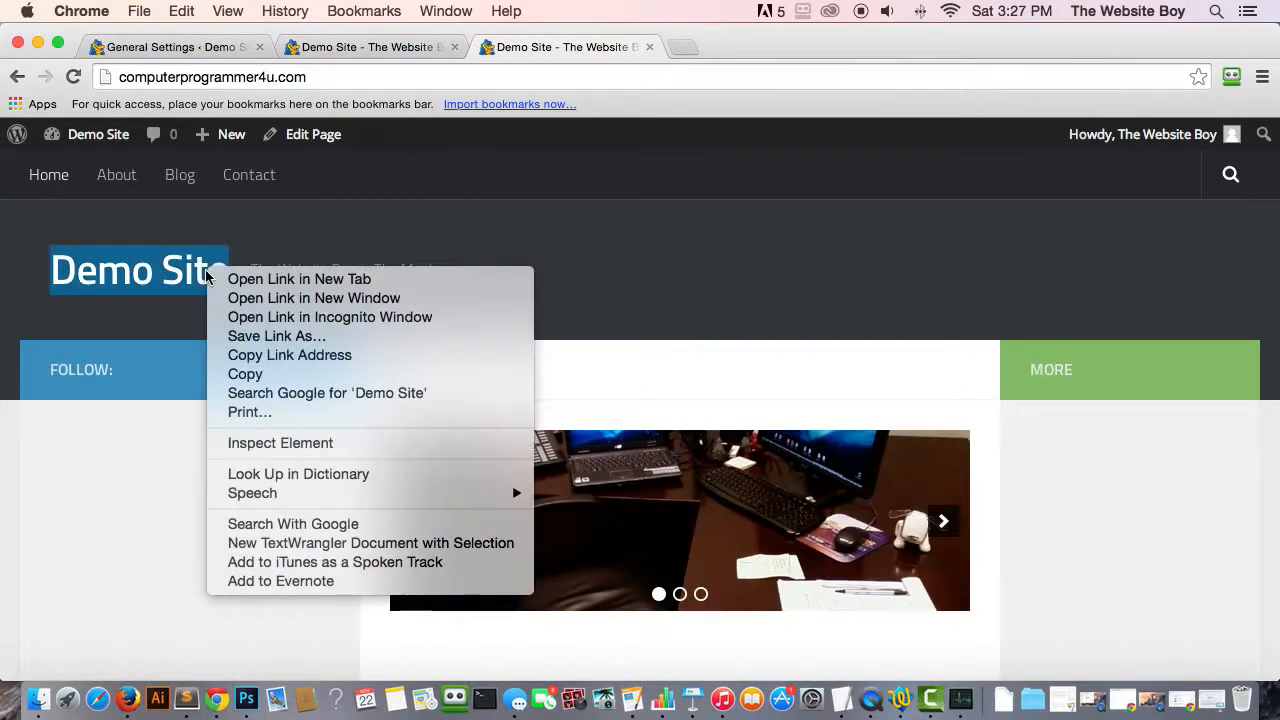
left_click(247, 236)
left_click(202, 279)
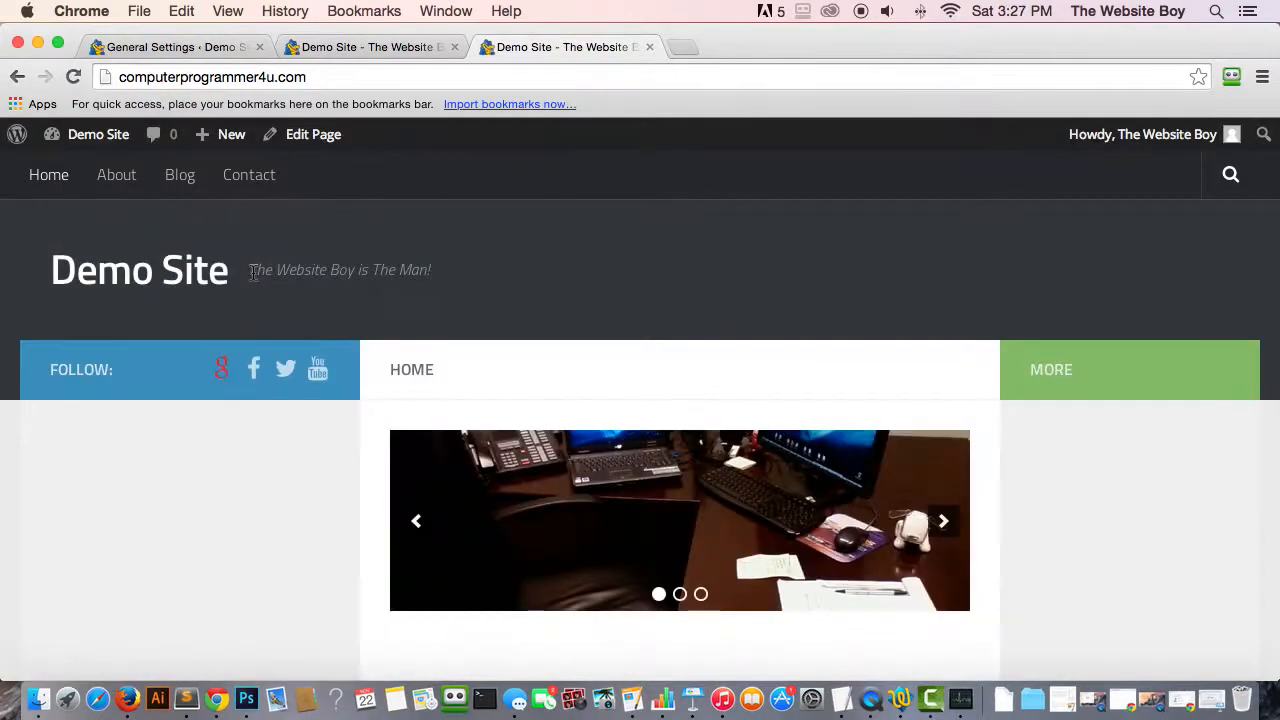
- Compare the tagline in the site header with the Tagline entry in General Settings
left_click_drag(253, 273, 436, 268)
left_click(336, 46)
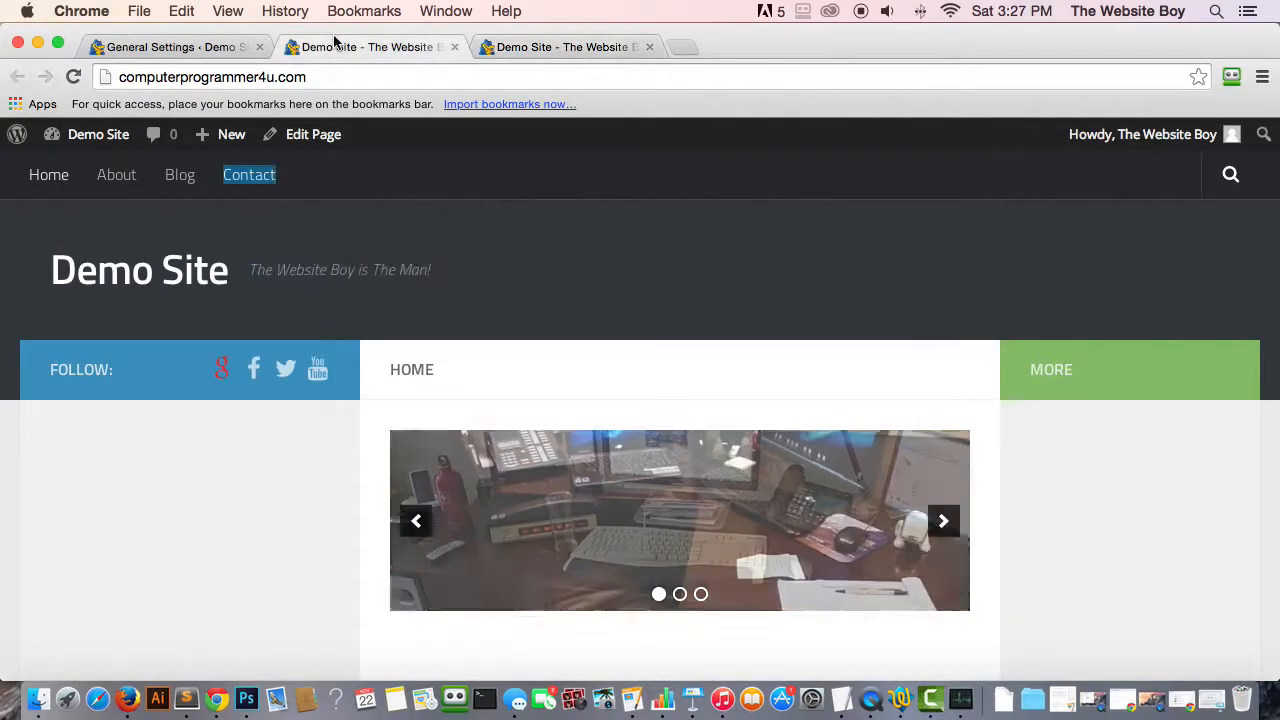
left_click(205, 48)
left_click_drag(603, 400, 413, 400)
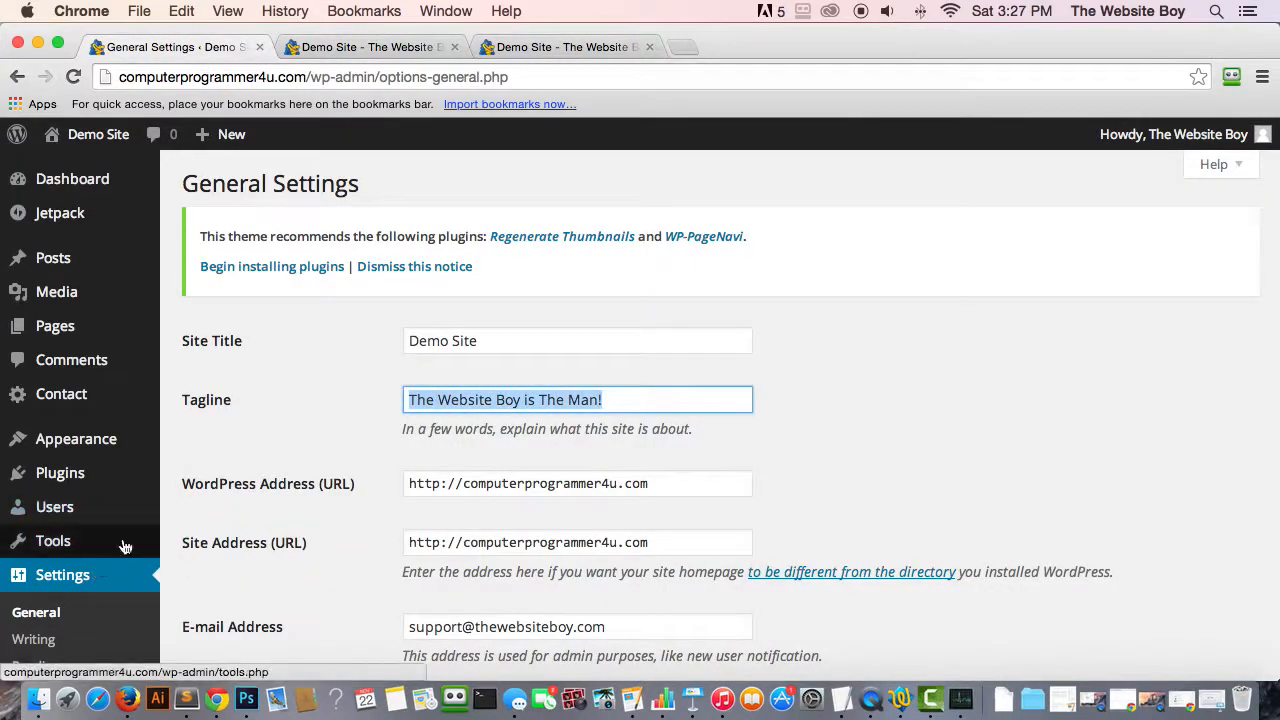
left_click(619, 404)
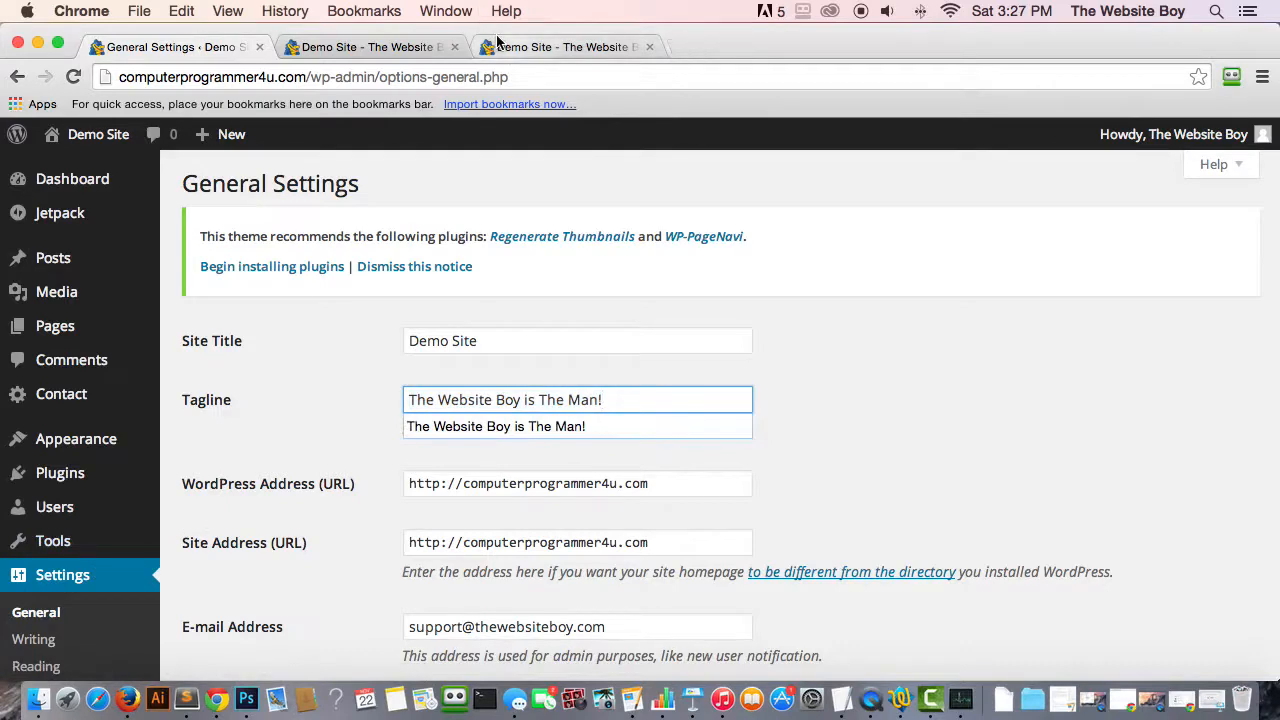
- Inspect the HTML element of the Demo Site title in the home page header
left_click(497, 42)
left_click_drag(532, 46, 380, 48)
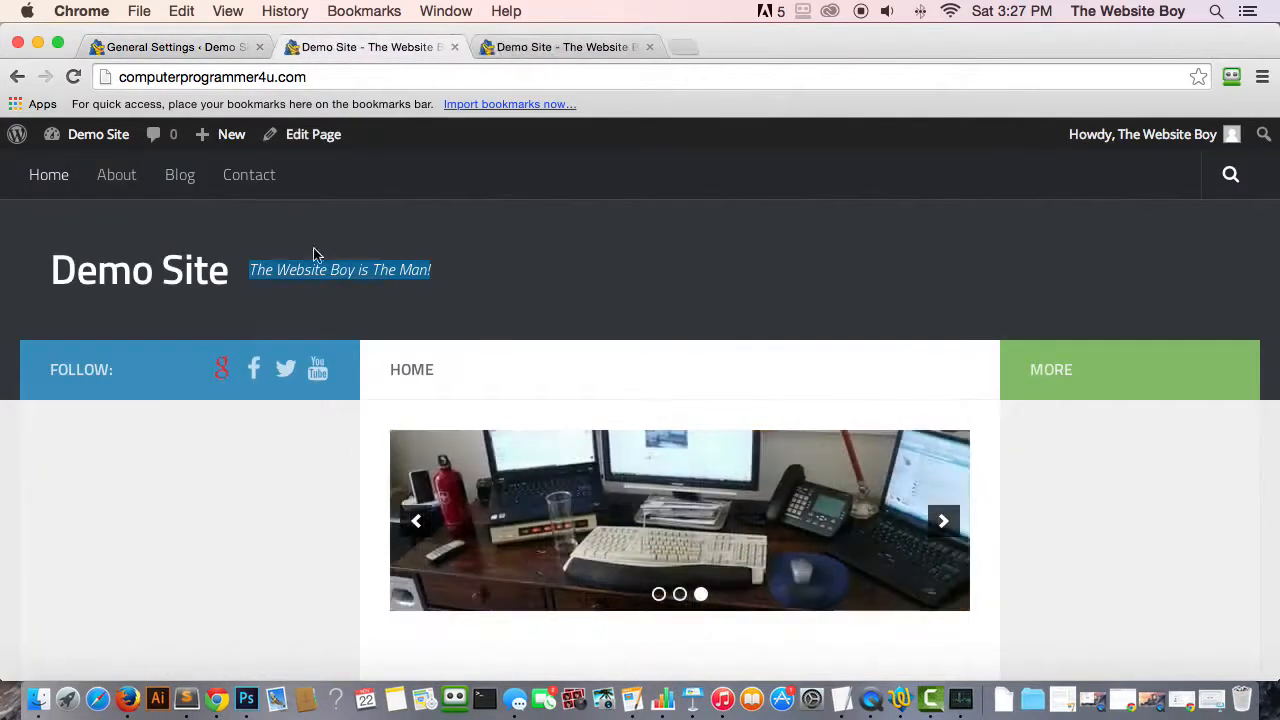
left_click(229, 329)
right_click(195, 287)
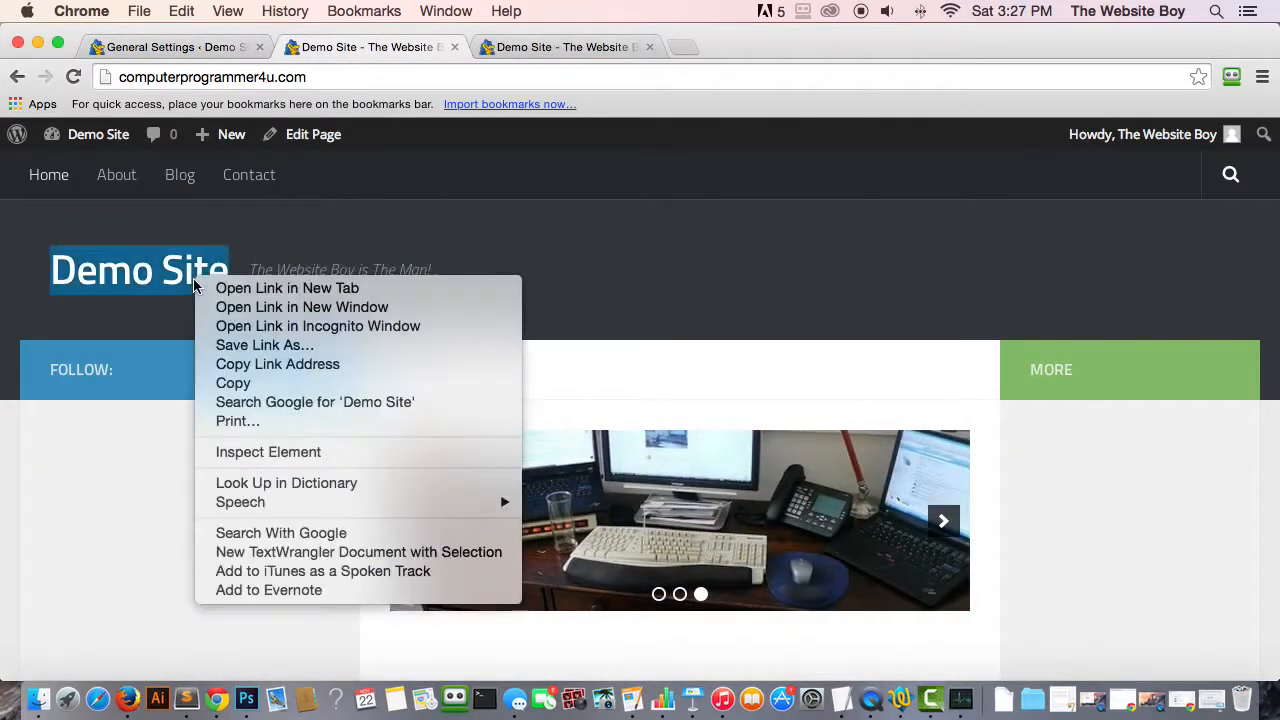
left_click(303, 453)
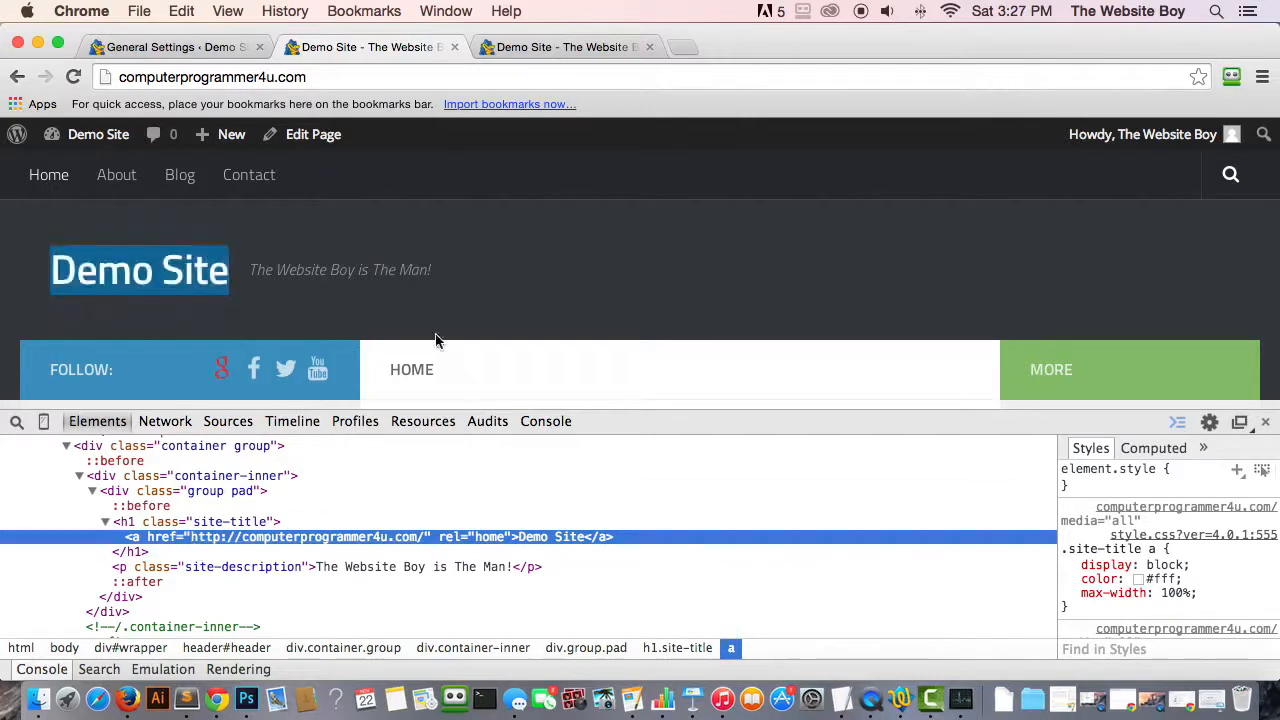
left_click(258, 310)
- Search Google for pixlr in a new tab and open Pixlr Editor
left_click(683, 46)
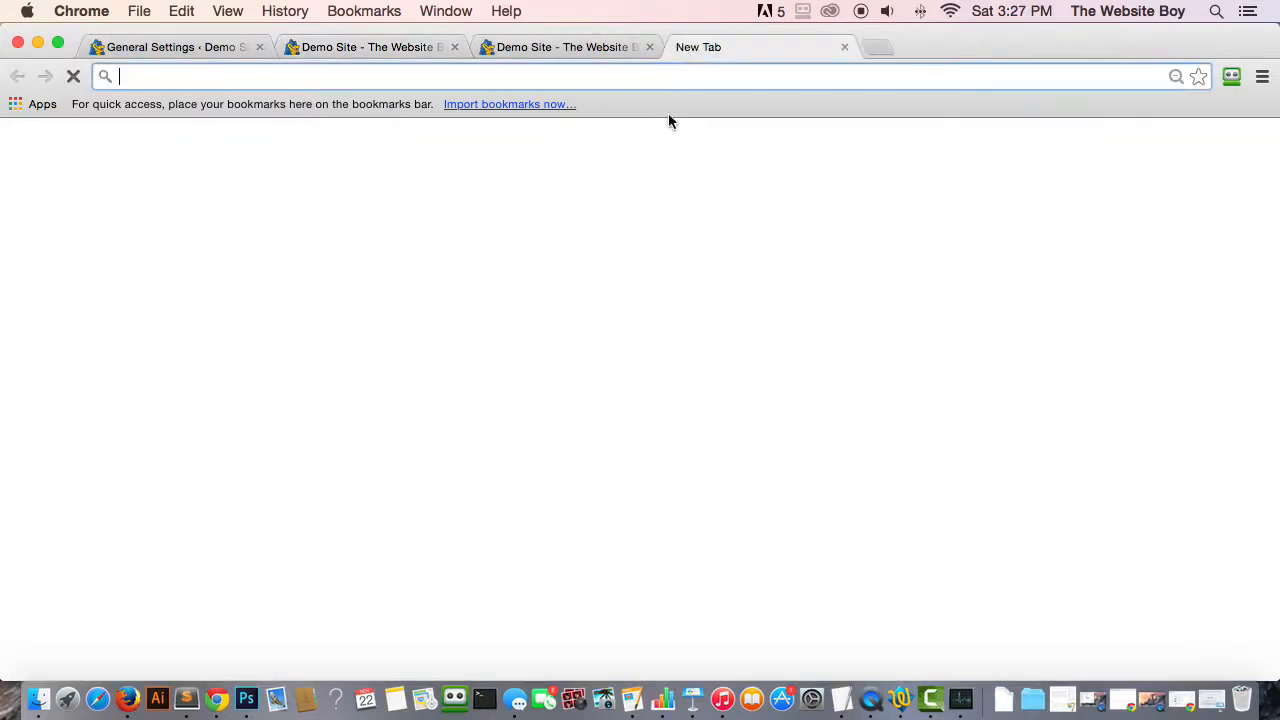
left_click(646, 380)
type("pixlr")
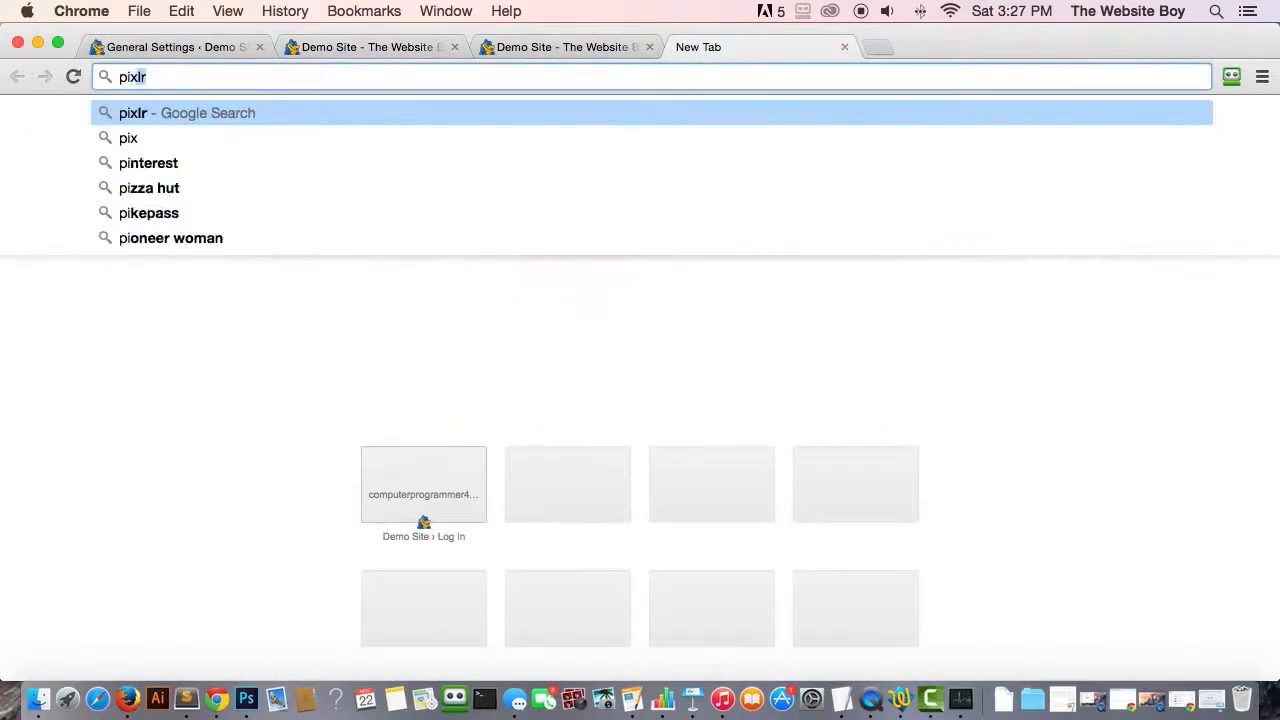
key("Return")
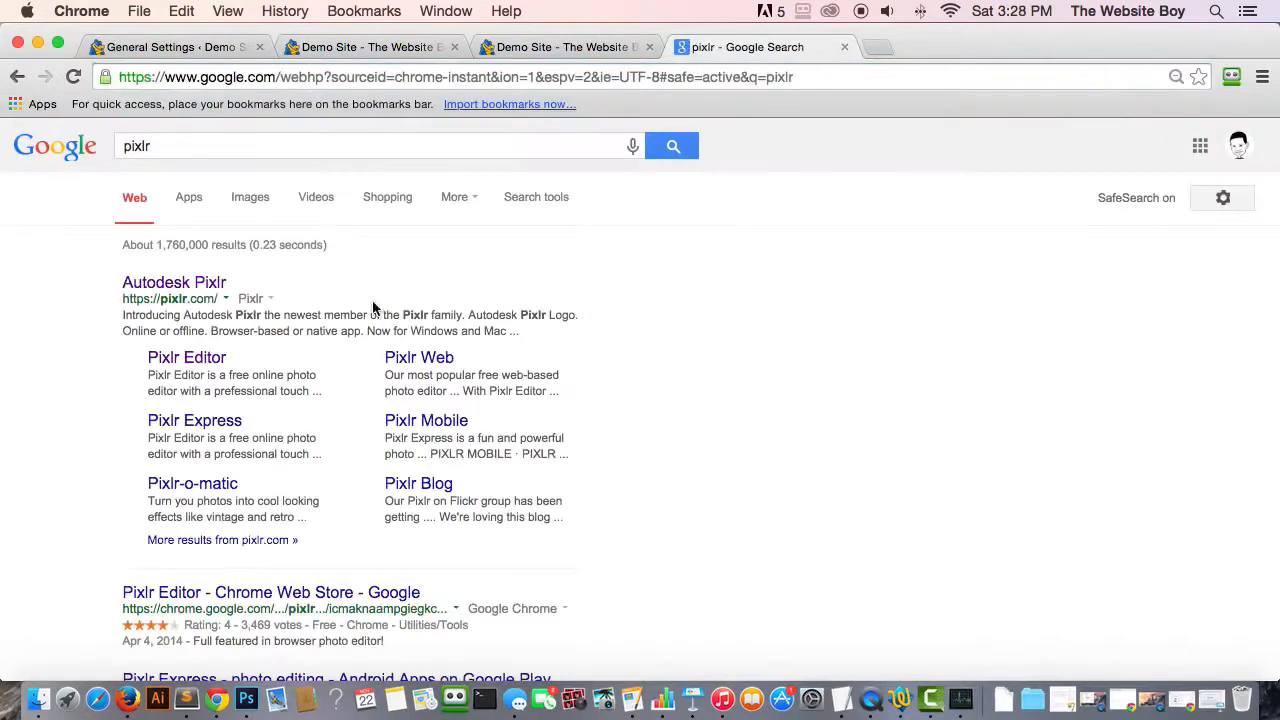
left_click_drag(232, 283, 133, 283)
left_click(204, 370)
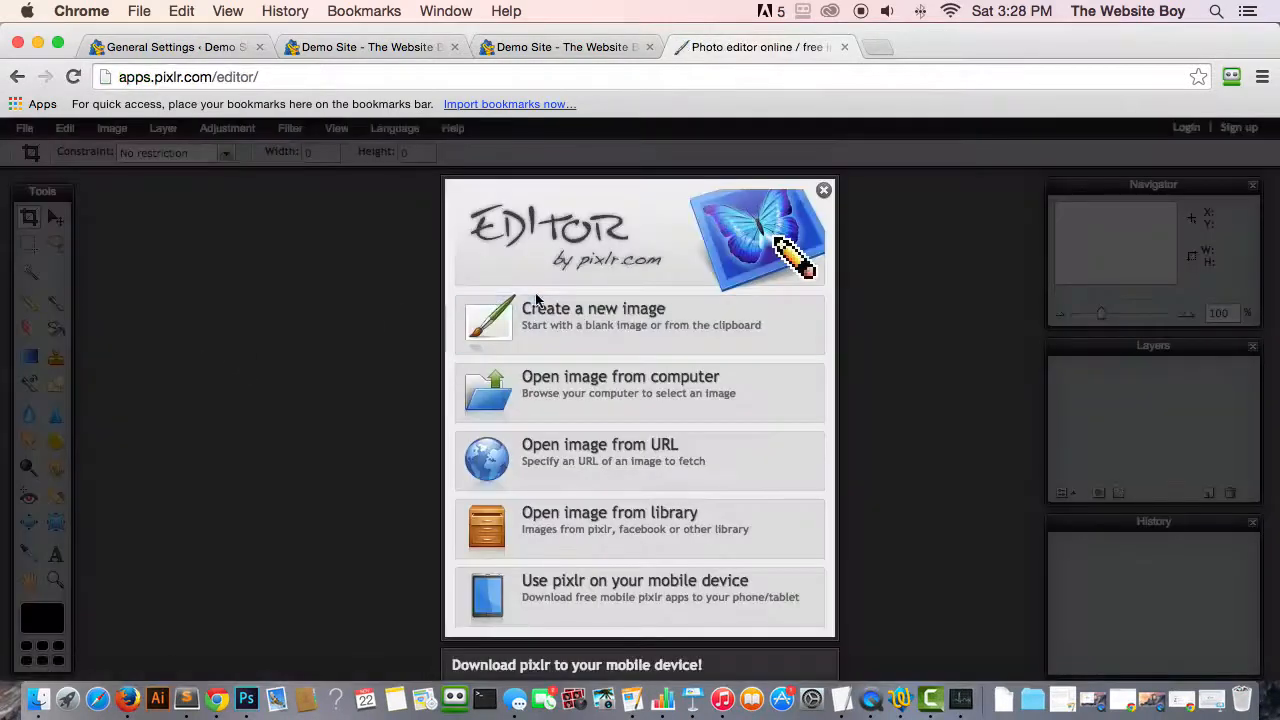
left_click(645, 320)
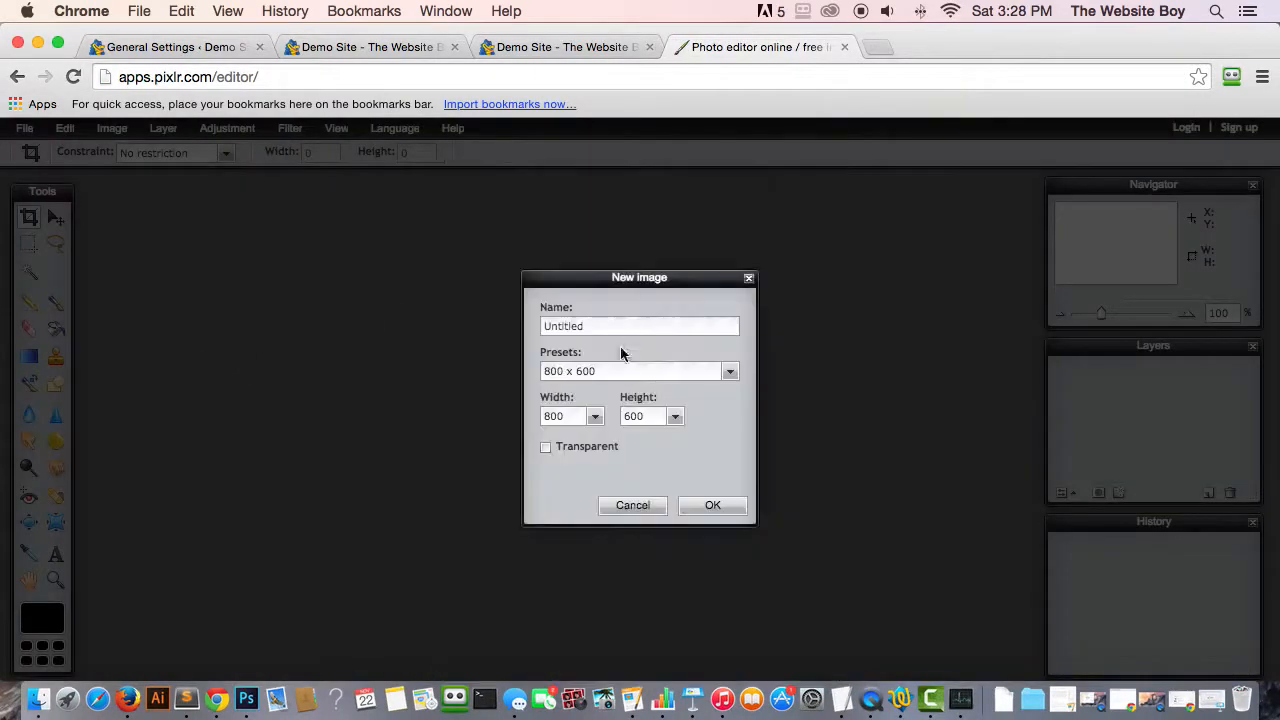
left_click(594, 418)
left_click(638, 510)
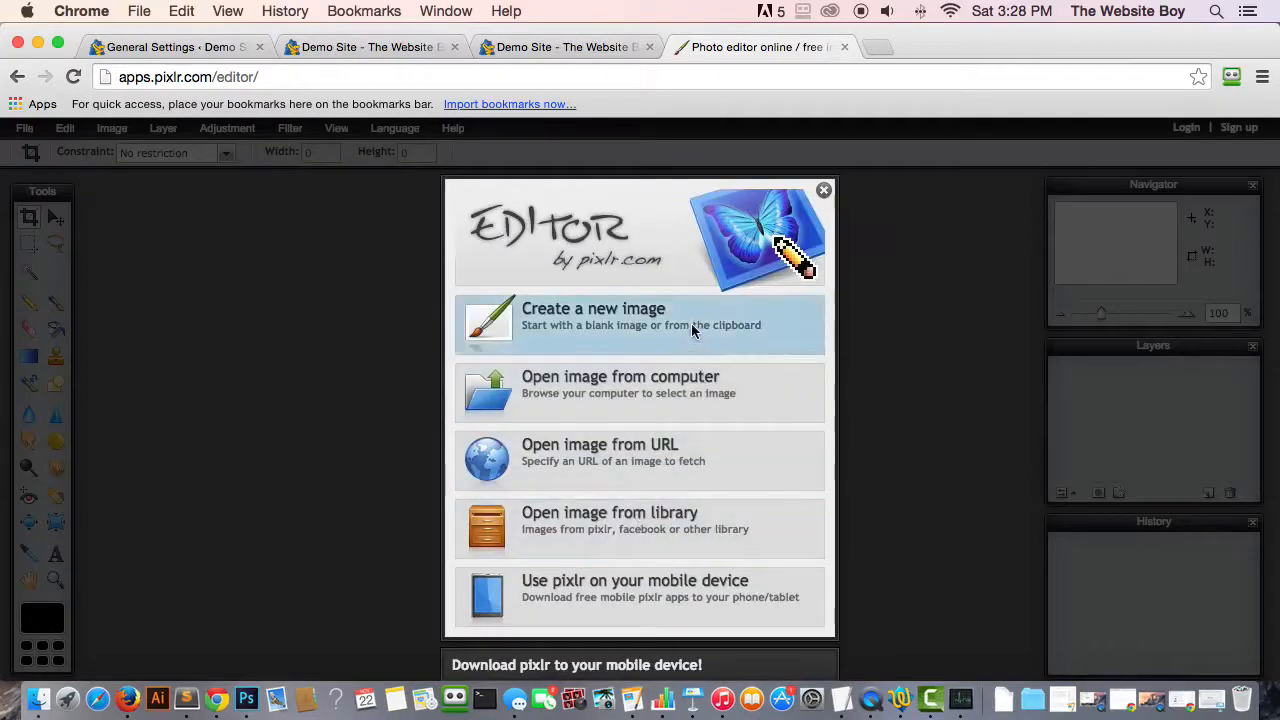
- Open logo.png from the Pictures folder on the computer and enlarge its image window to show the whole picture
left_click(675, 396)
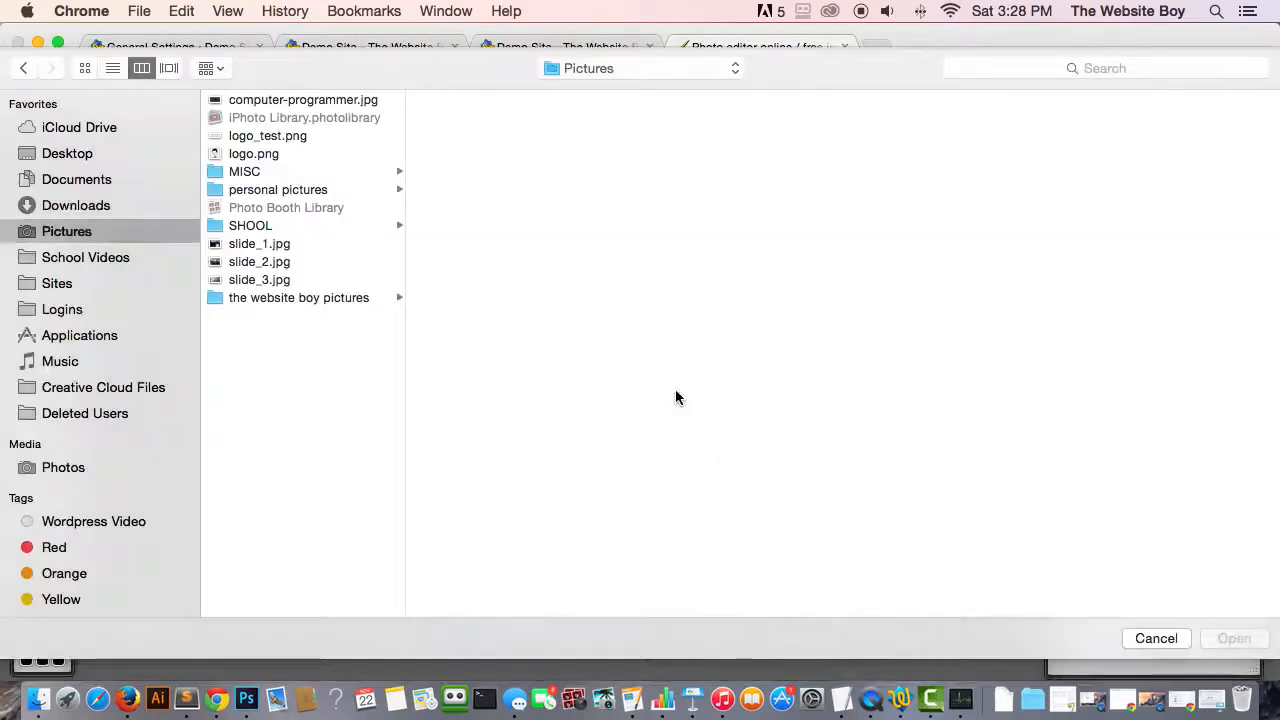
left_click(255, 156)
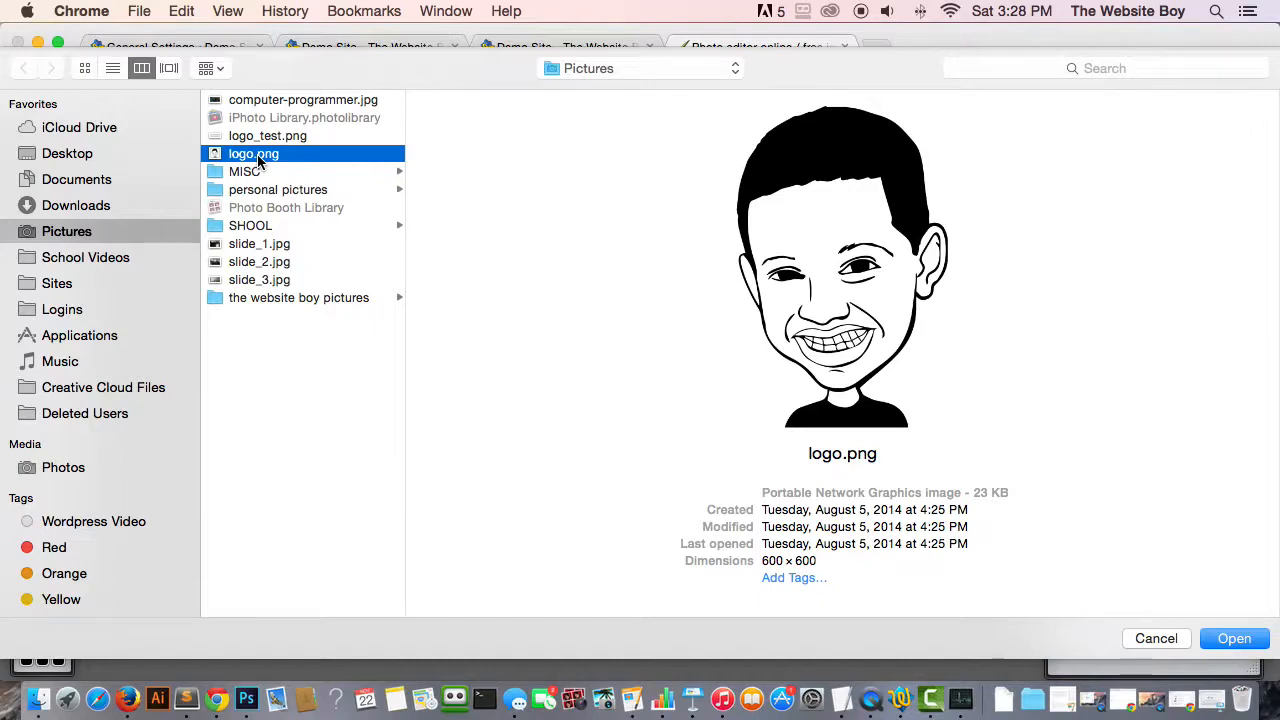
double_click(258, 162)
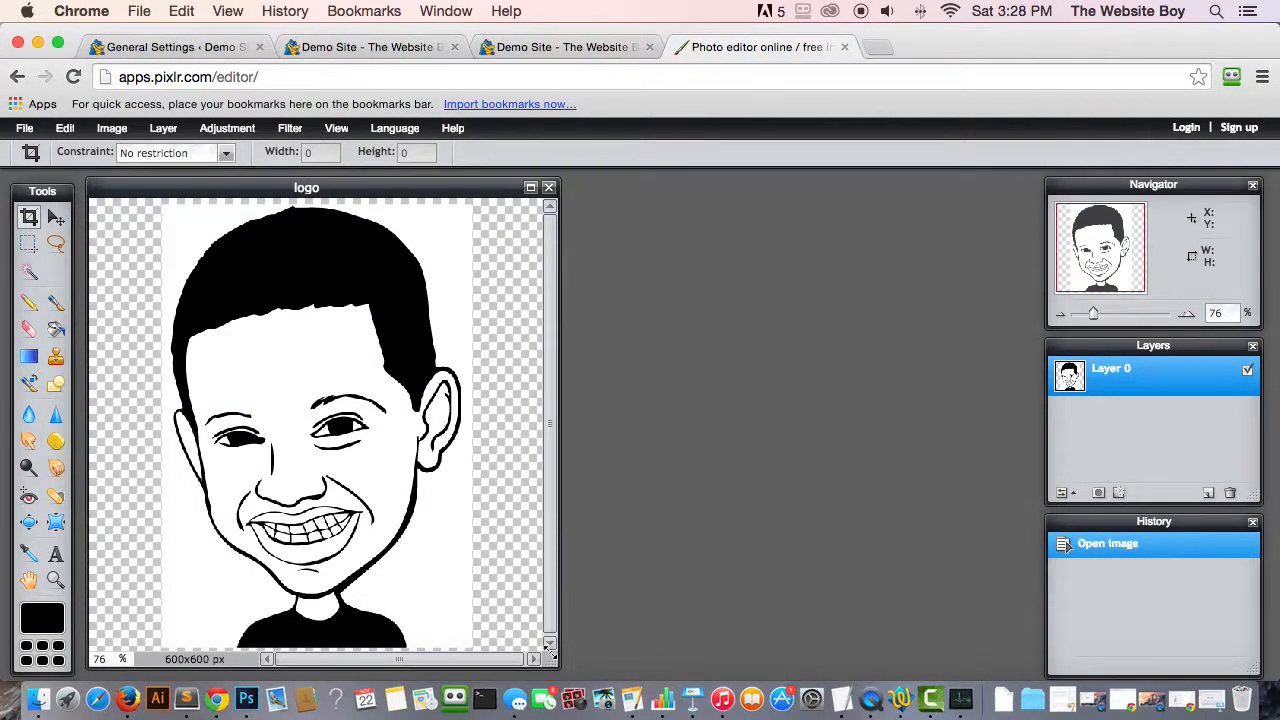
left_click_drag(551, 662, 1030, 676)
left_click_drag(932, 688, 978, 668)
left_click_drag(617, 189, 634, 189)
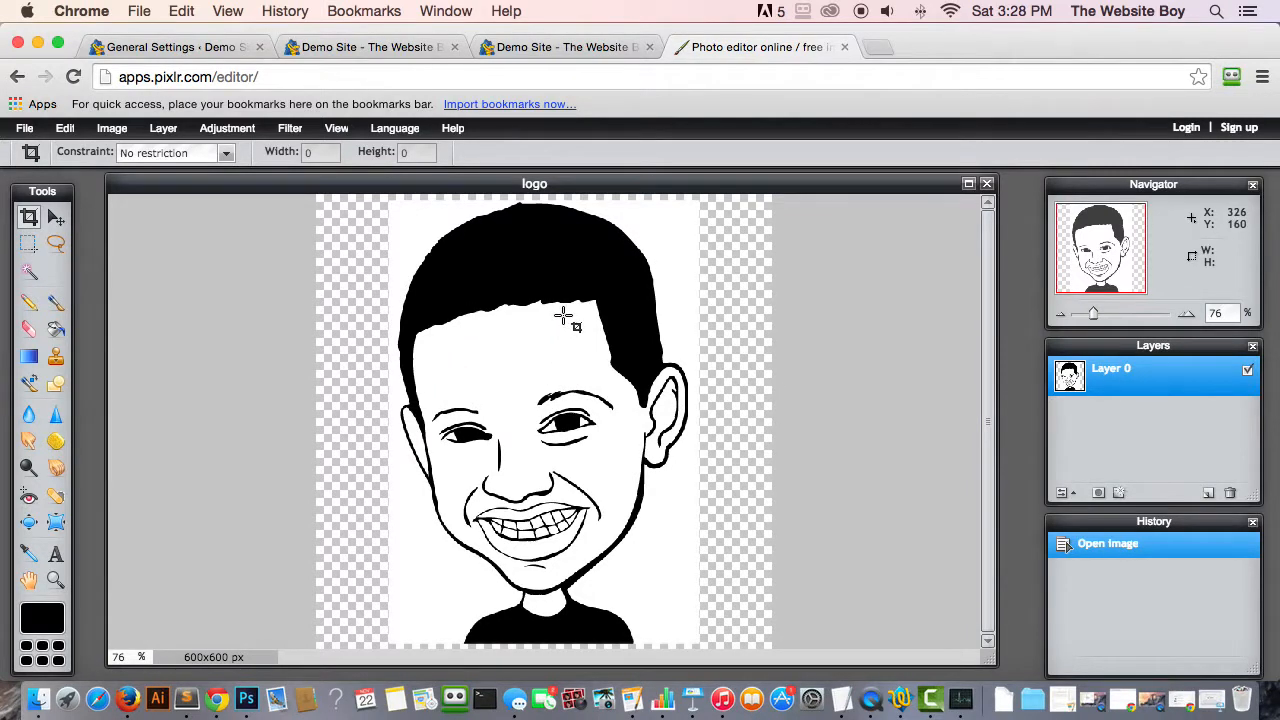
- Shrink the logo to a small icon with Free Transform, place it near the canvas's upper-right corner, and apply the transformation
key("ctrl+t")
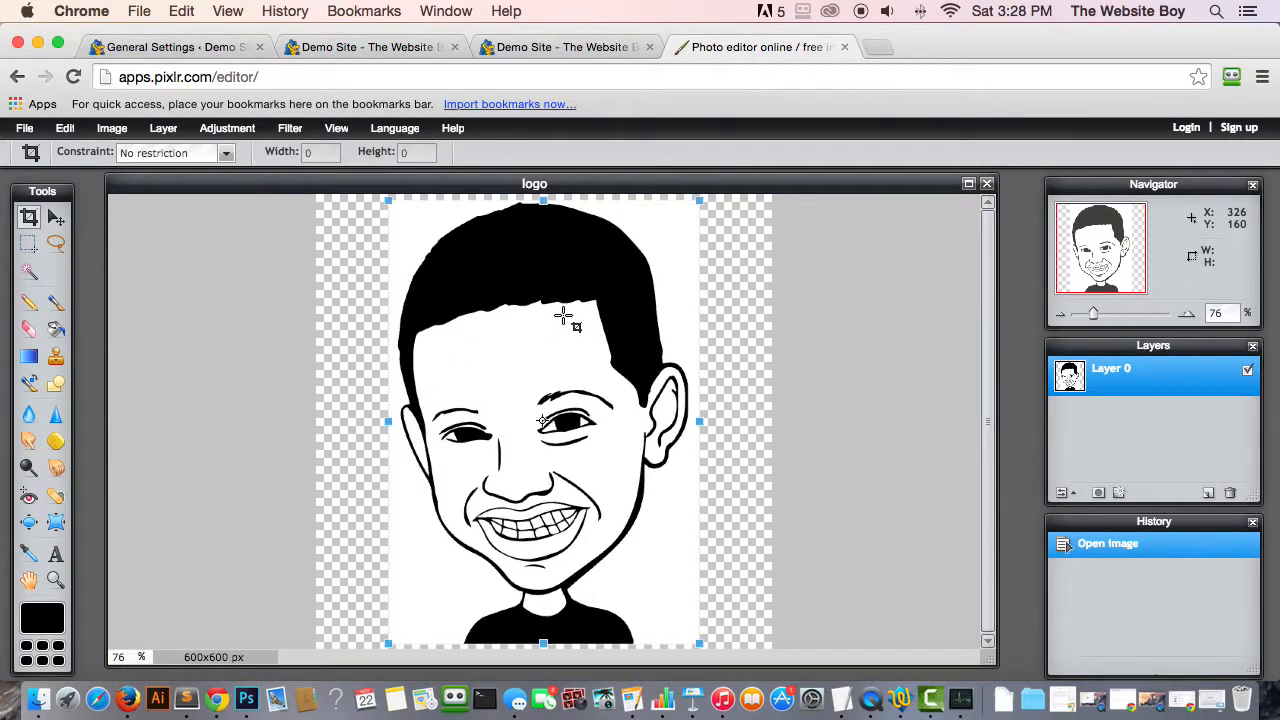
left_click_drag(388, 201, 418, 239)
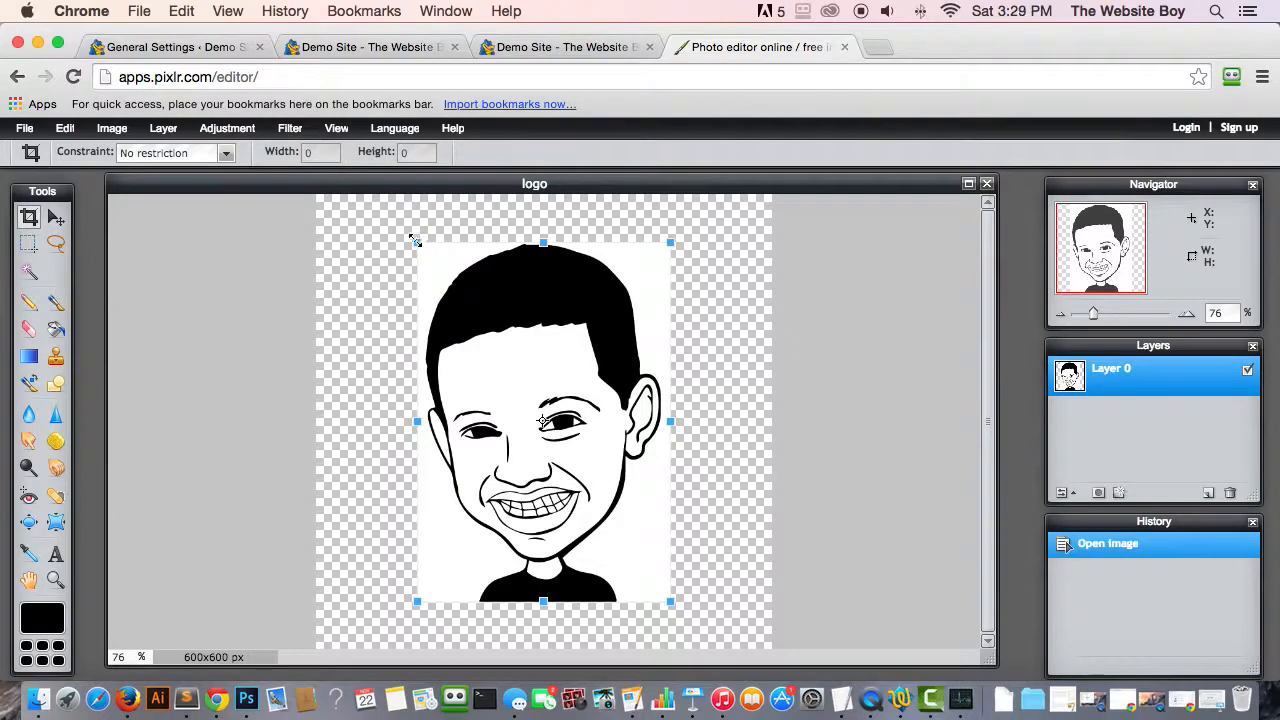
left_click_drag(414, 238, 520, 376)
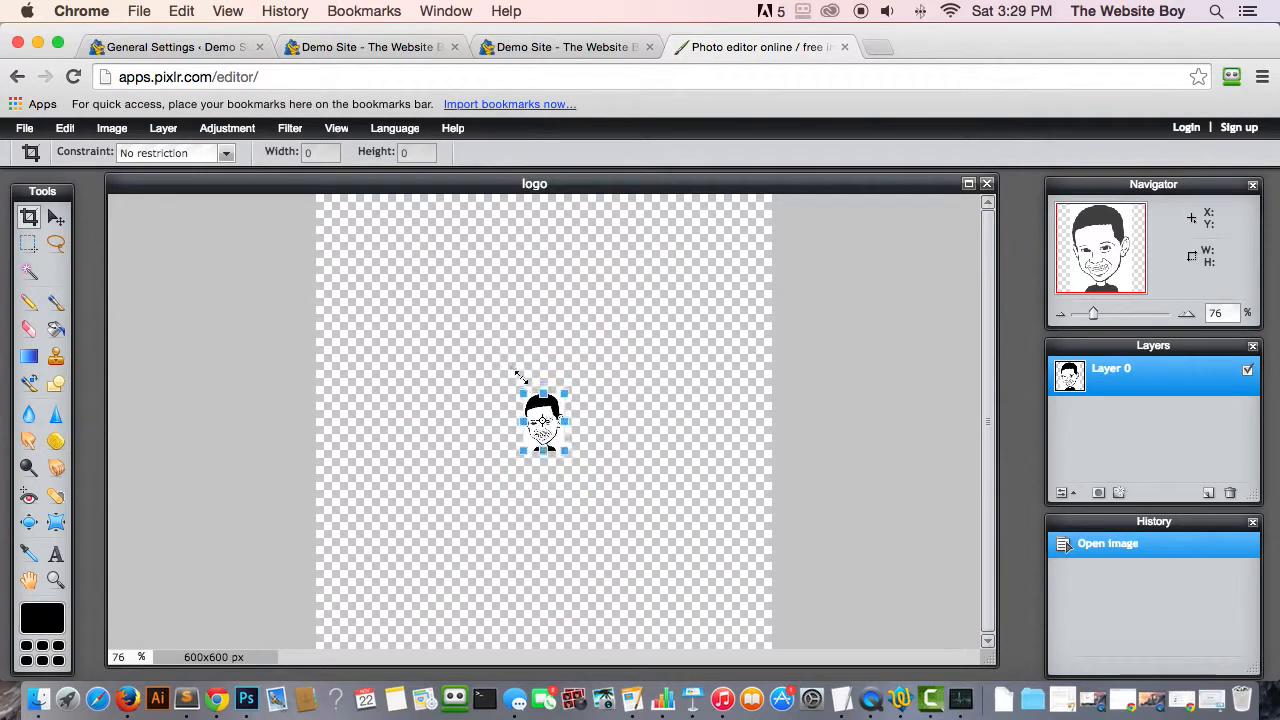
left_click_drag(544, 422, 725, 216)
left_click(593, 324)
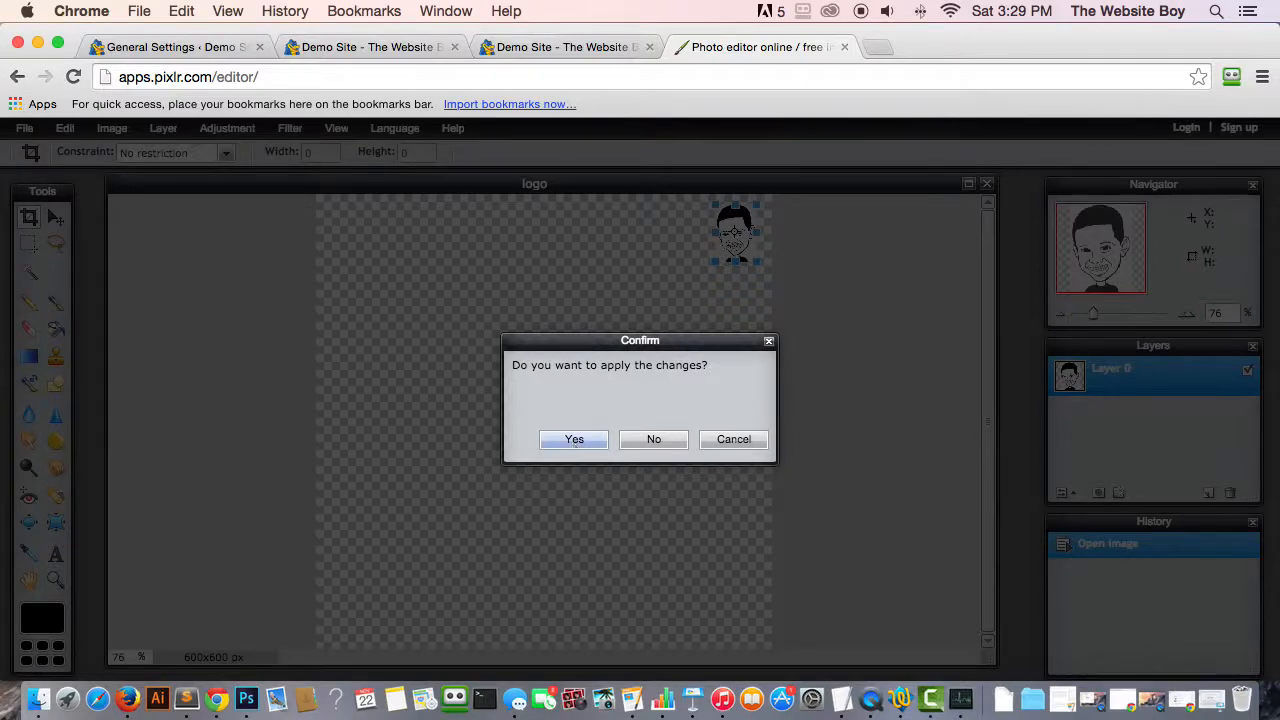
left_click(574, 441)
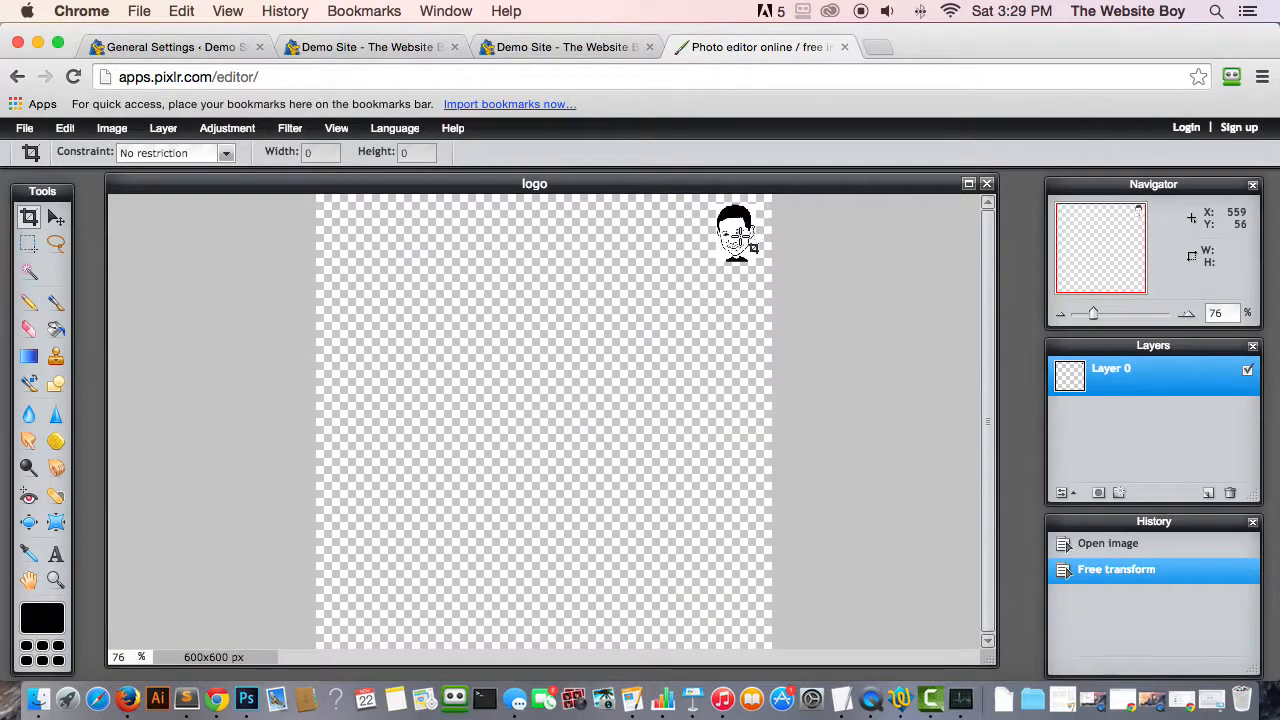
- Move the small logo to the upper middle of the canvas with the Move tool
key("v")
left_click_drag(743, 238, 568, 284)
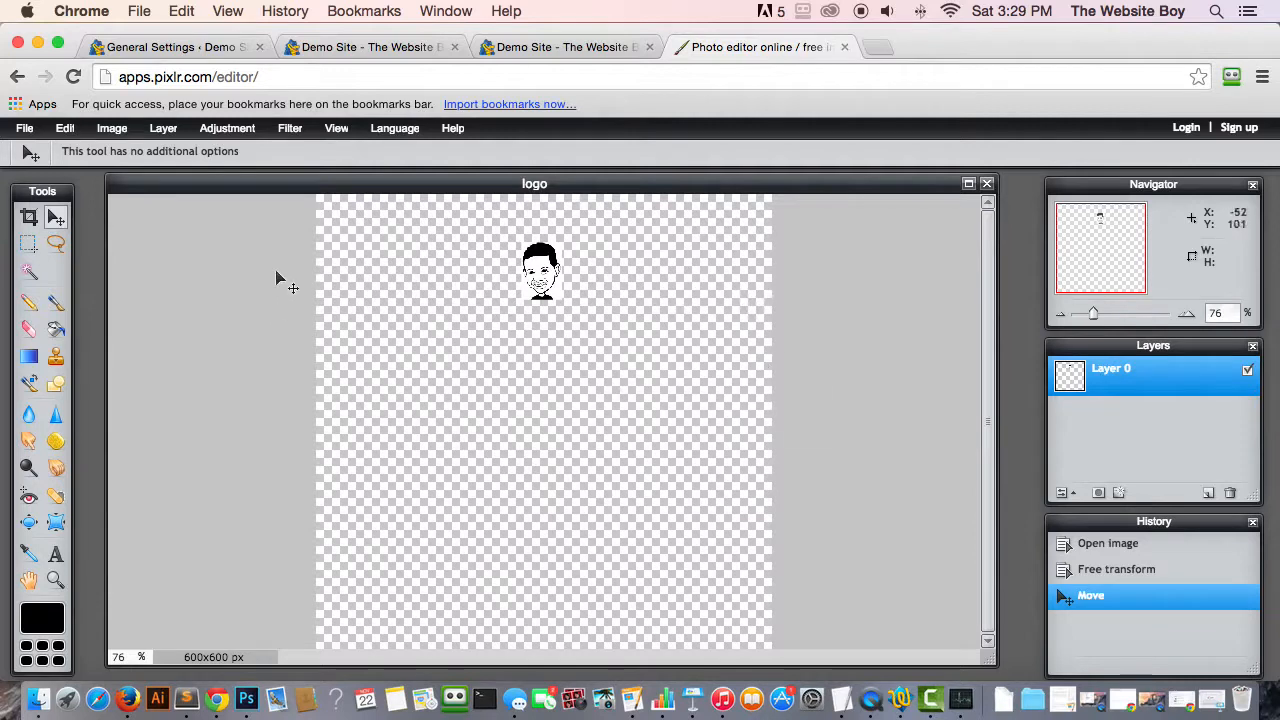
left_click(112, 129)
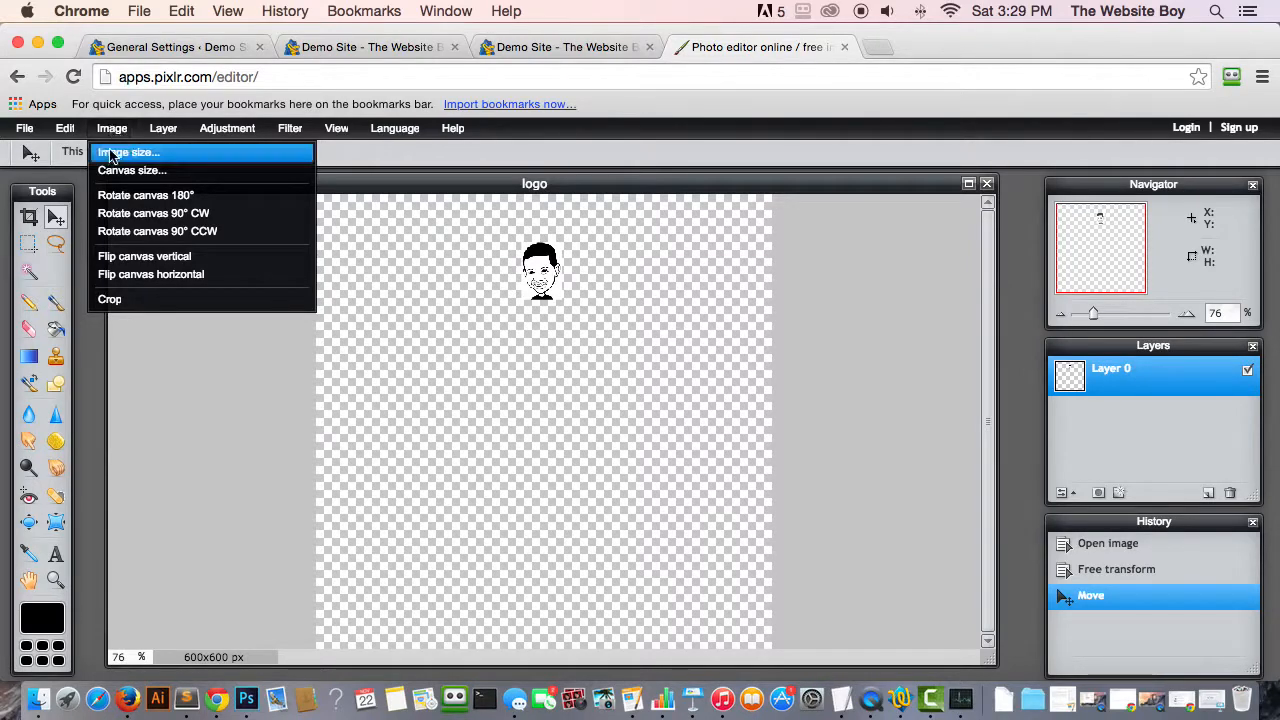
left_click(125, 172)
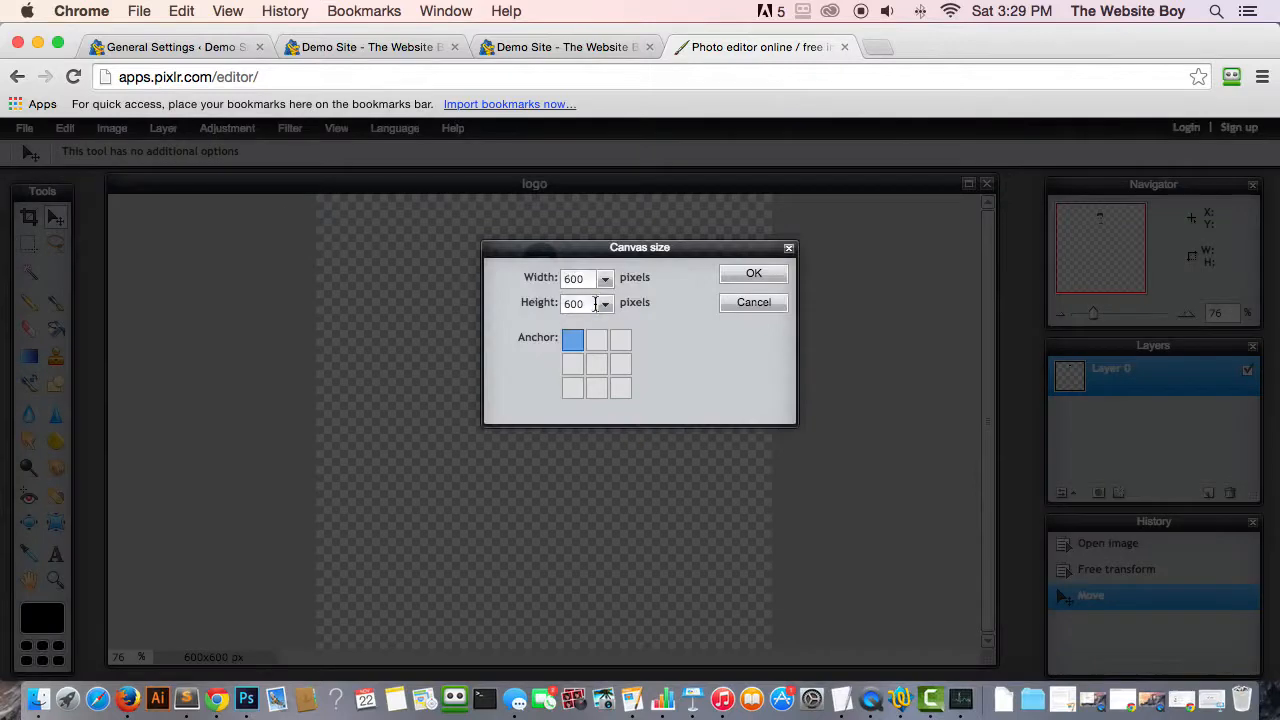
left_click_drag(591, 281, 523, 279)
type("1")
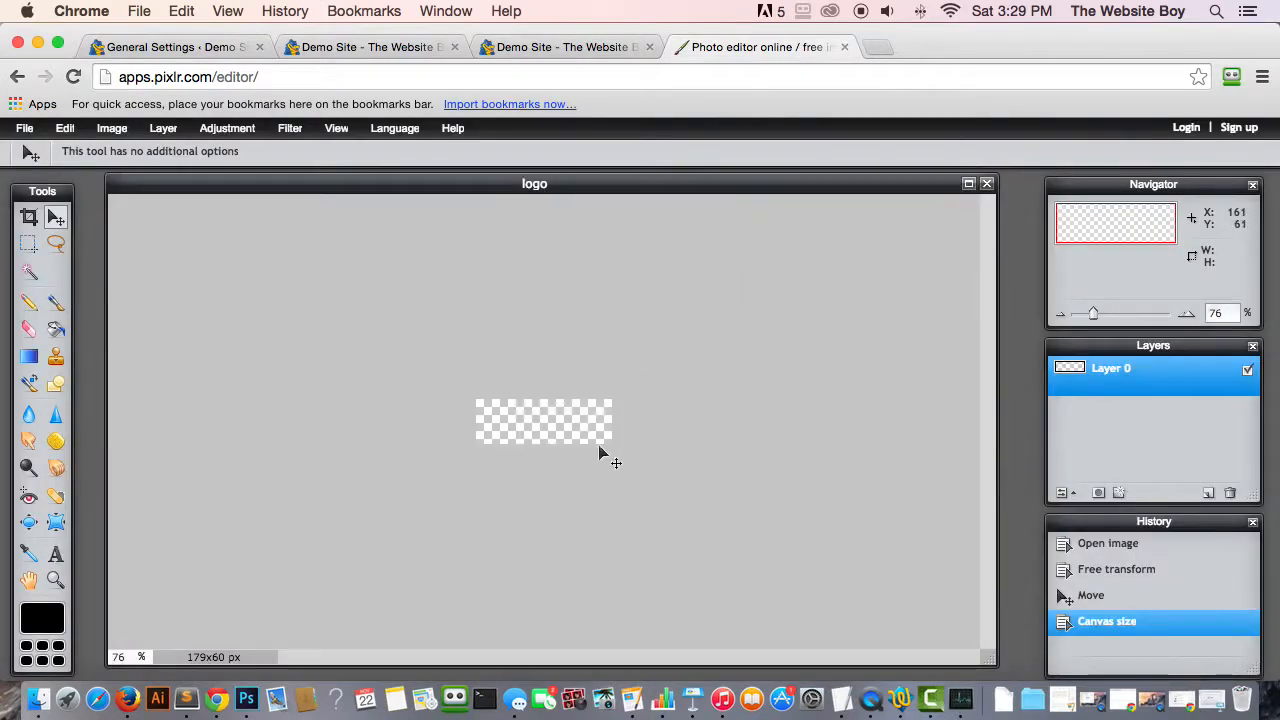
left_click_drag(597, 425, 531, 423)
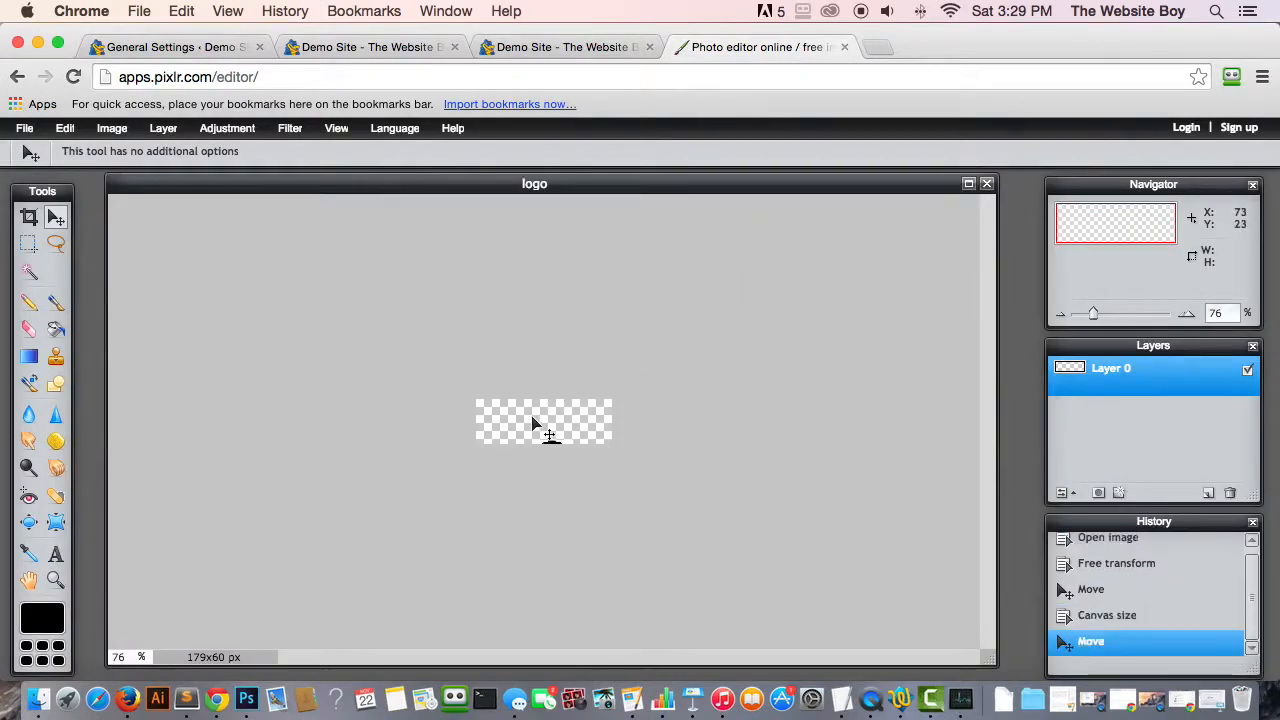
left_click(1128, 589)
left_click(1091, 570)
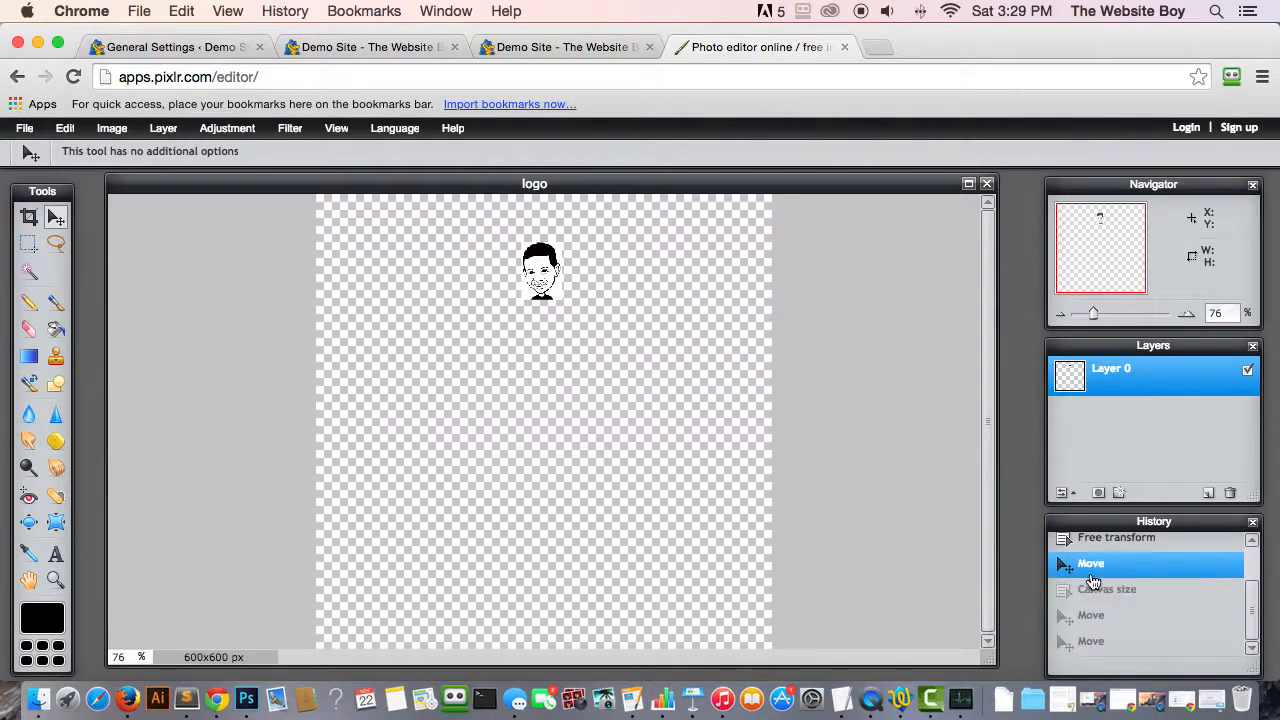
- Move the small logo to the canvas's upper-left corner and set the canvas size to 179 by 60 pixels
left_click_drag(536, 272, 353, 234)
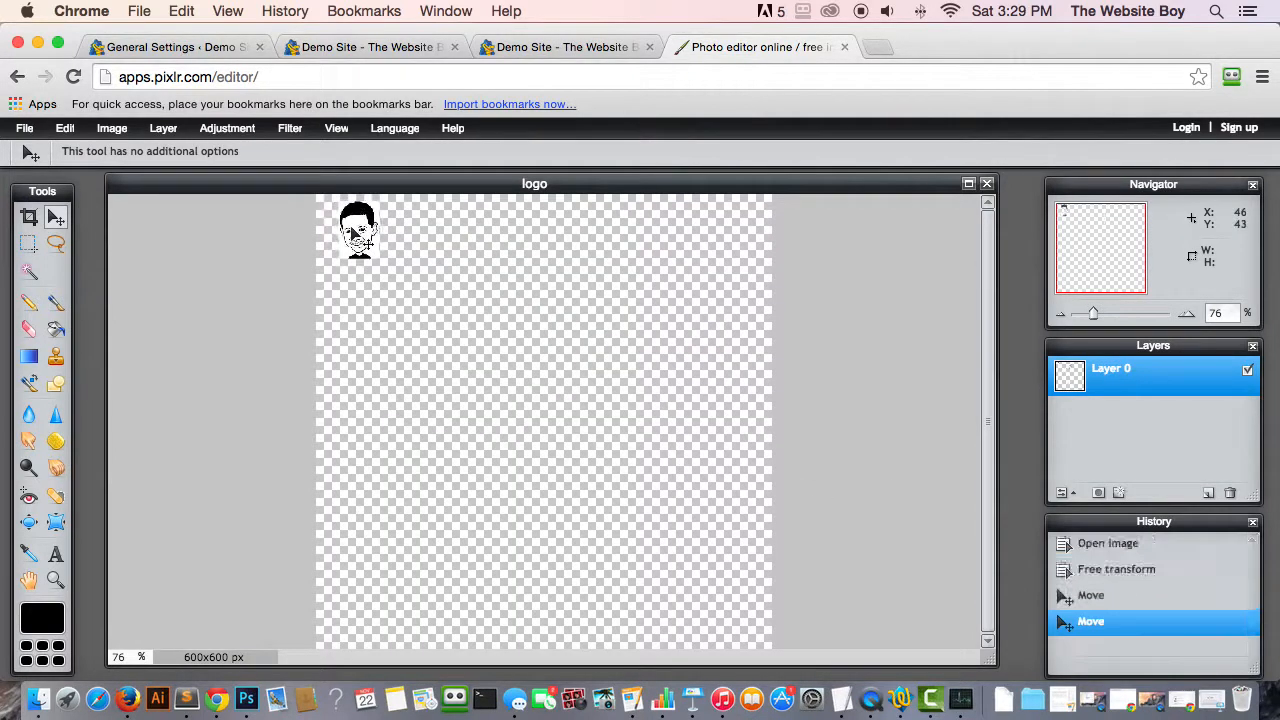
left_click(111, 128)
left_click(119, 172)
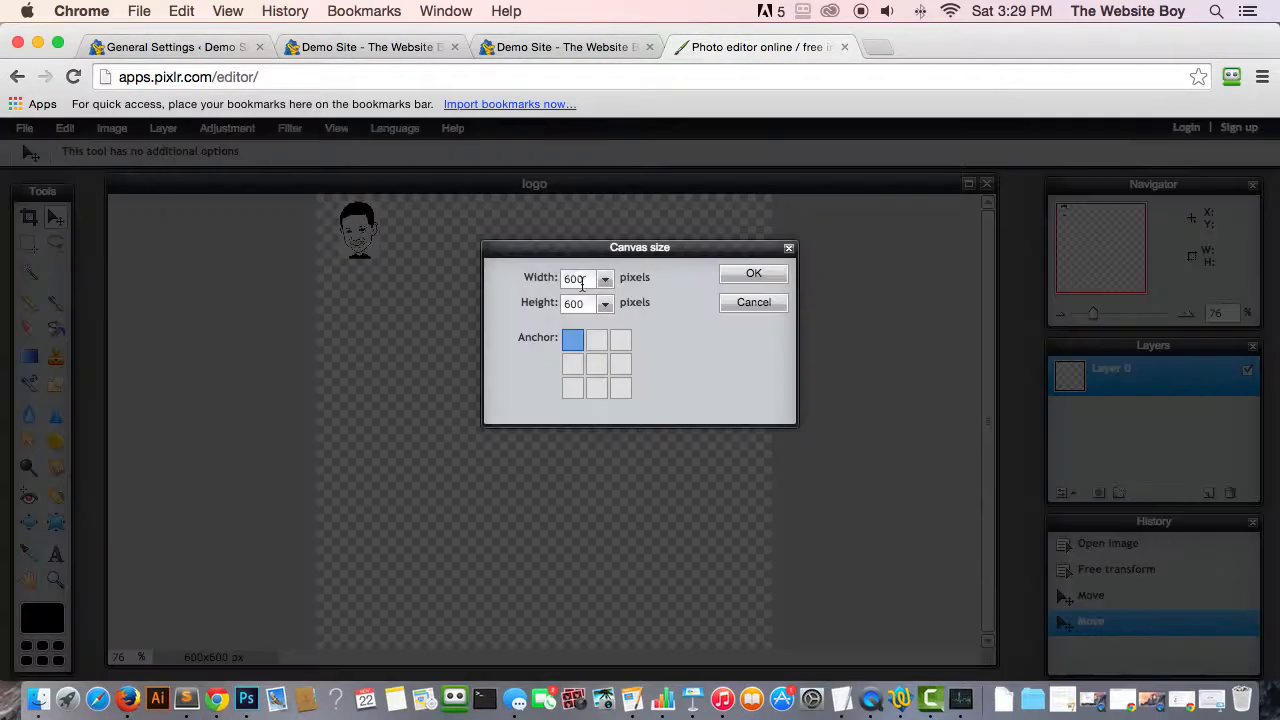
left_click_drag(582, 284, 494, 277)
left_click(742, 278)
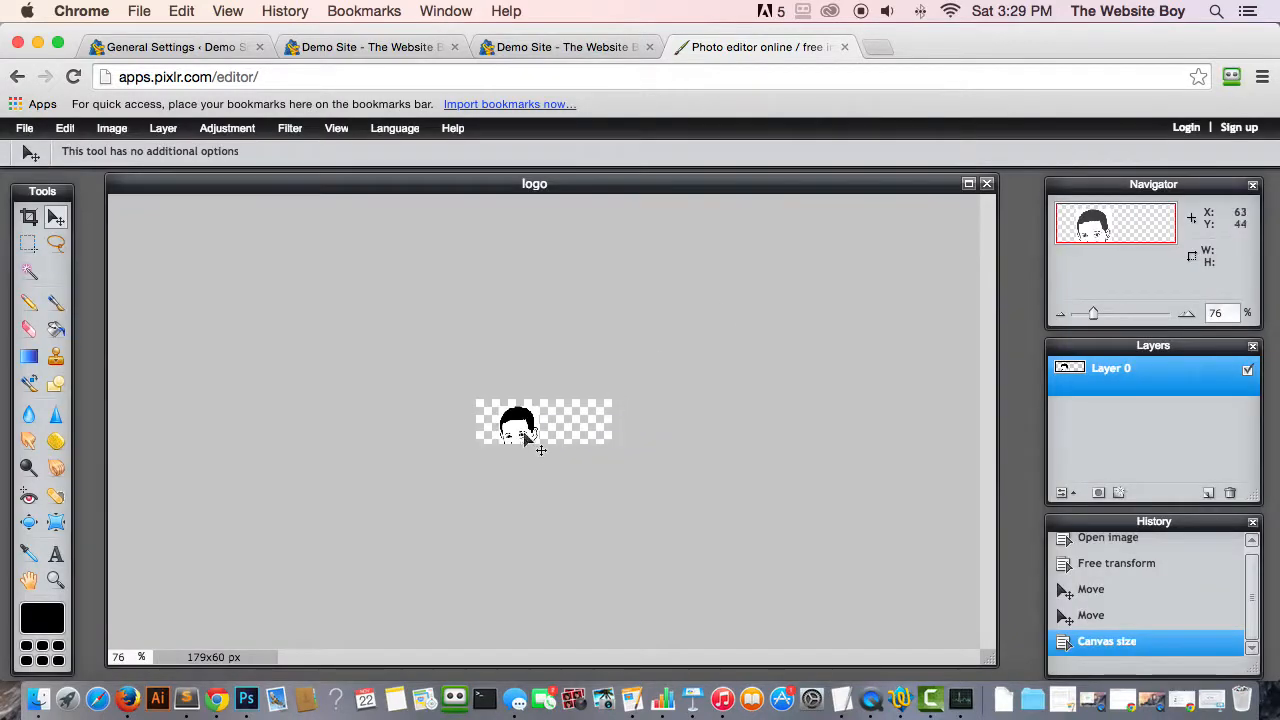
- Shrink the logo with Free Transform until the whole face fits the canvas height, and position it near the canvas's right end
left_click_drag(540, 450, 588, 436)
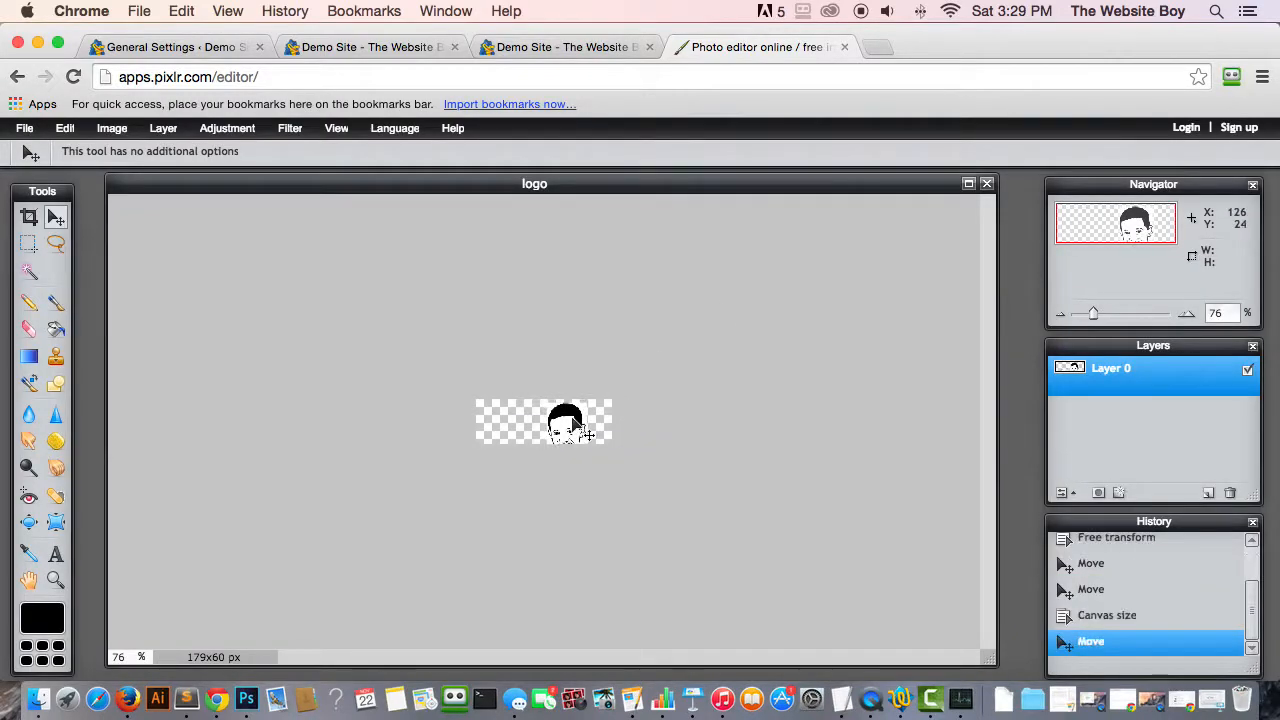
key("super+t")
left_click_drag(545, 403, 548, 412)
left_click(645, 424)
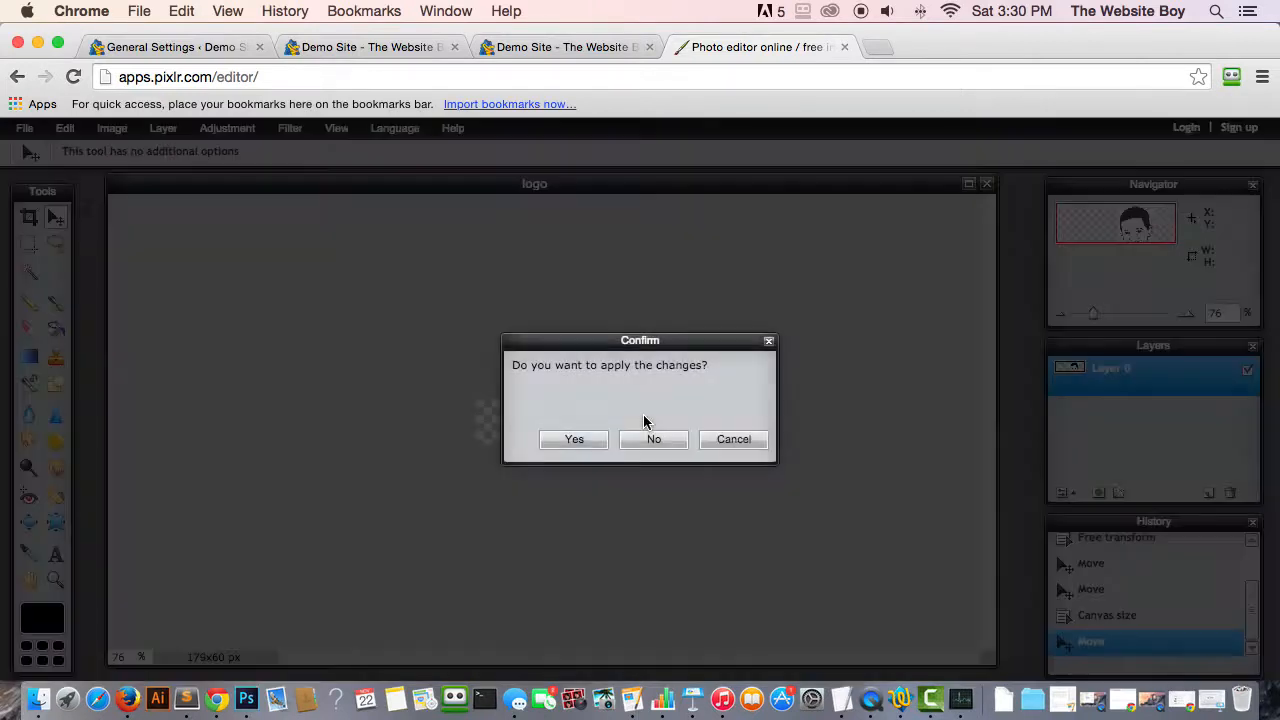
left_click(577, 437)
left_click_drag(570, 431, 588, 424)
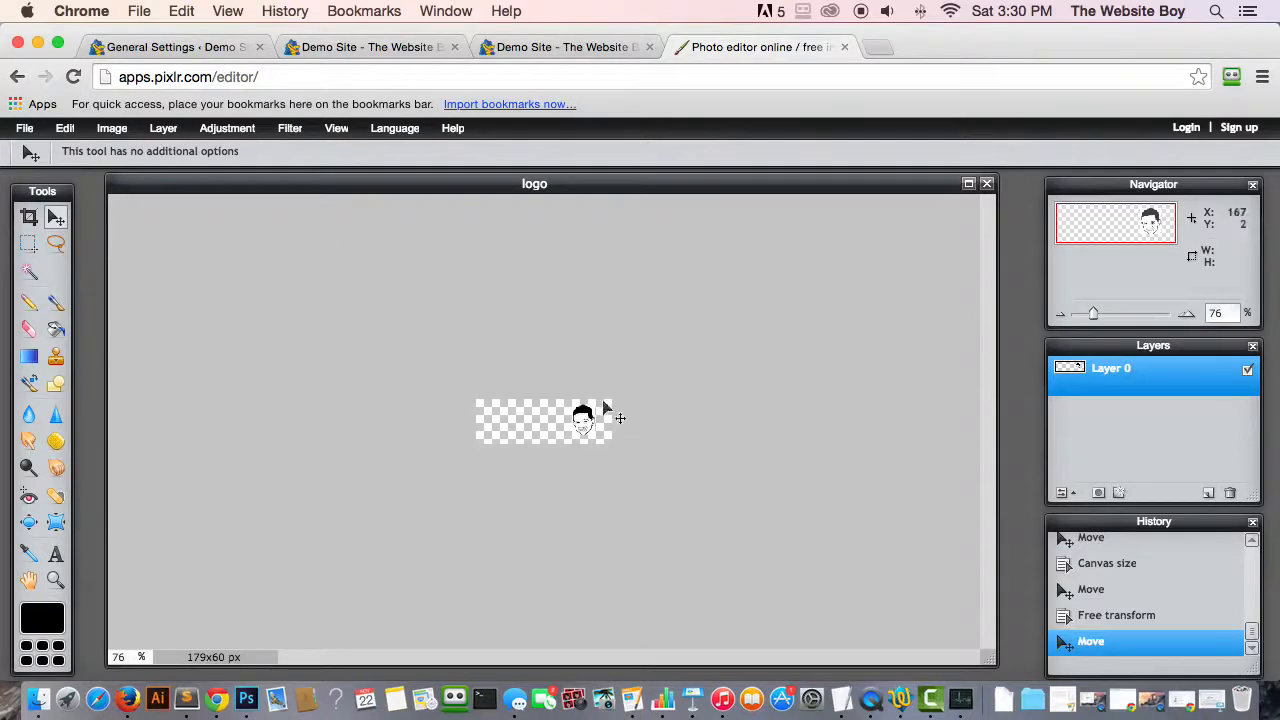
left_click_drag(580, 413, 580, 421)
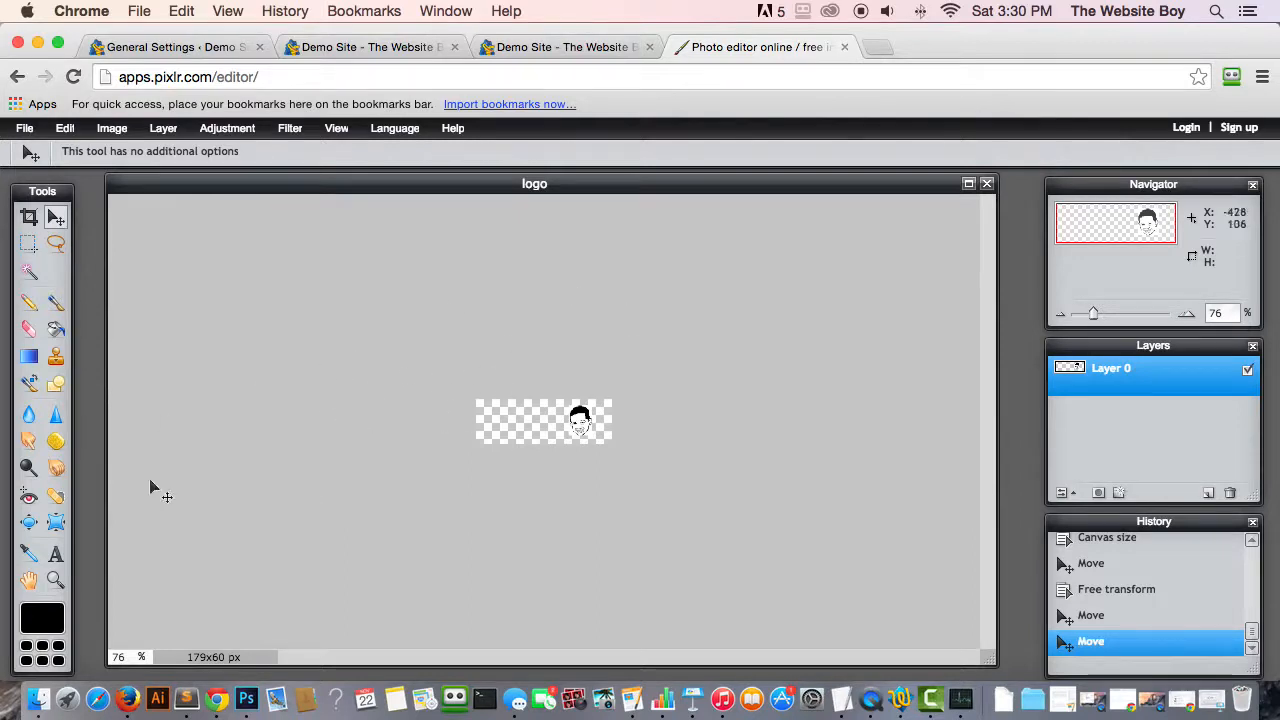
- Add the text TWB beside the face on the canvas and set its font to Arial Black
left_click(56, 555)
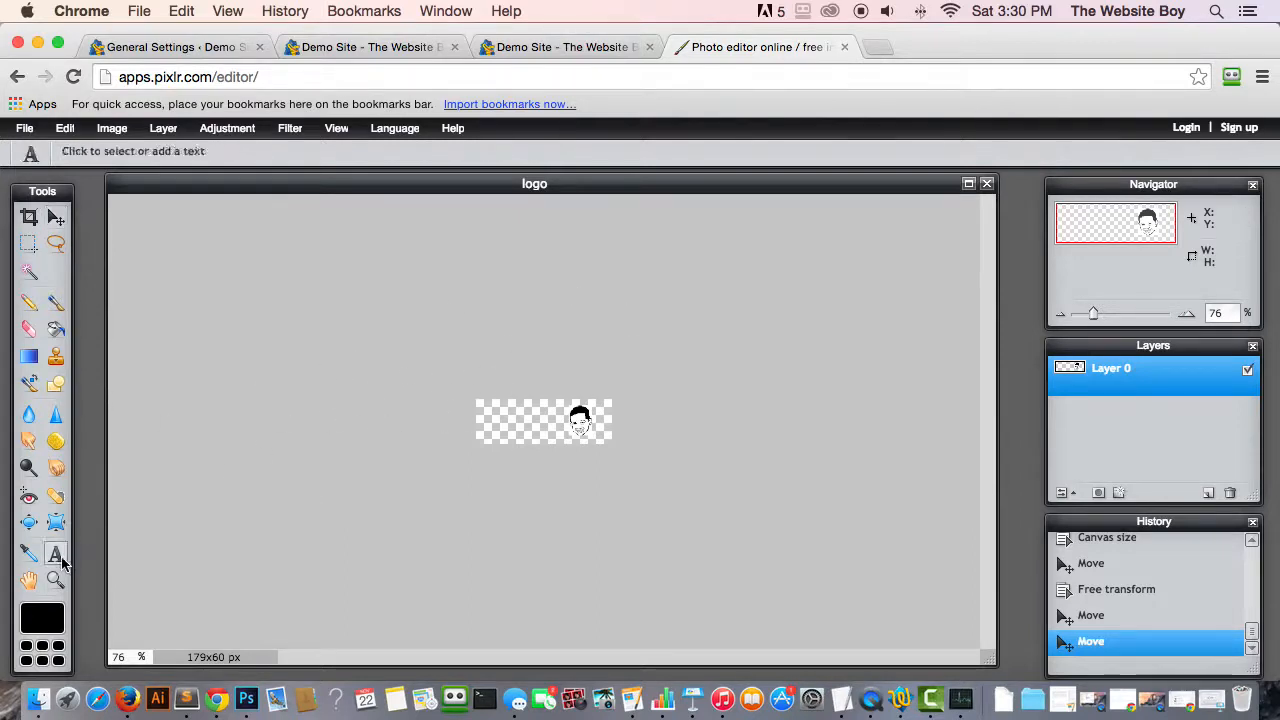
left_click(494, 420)
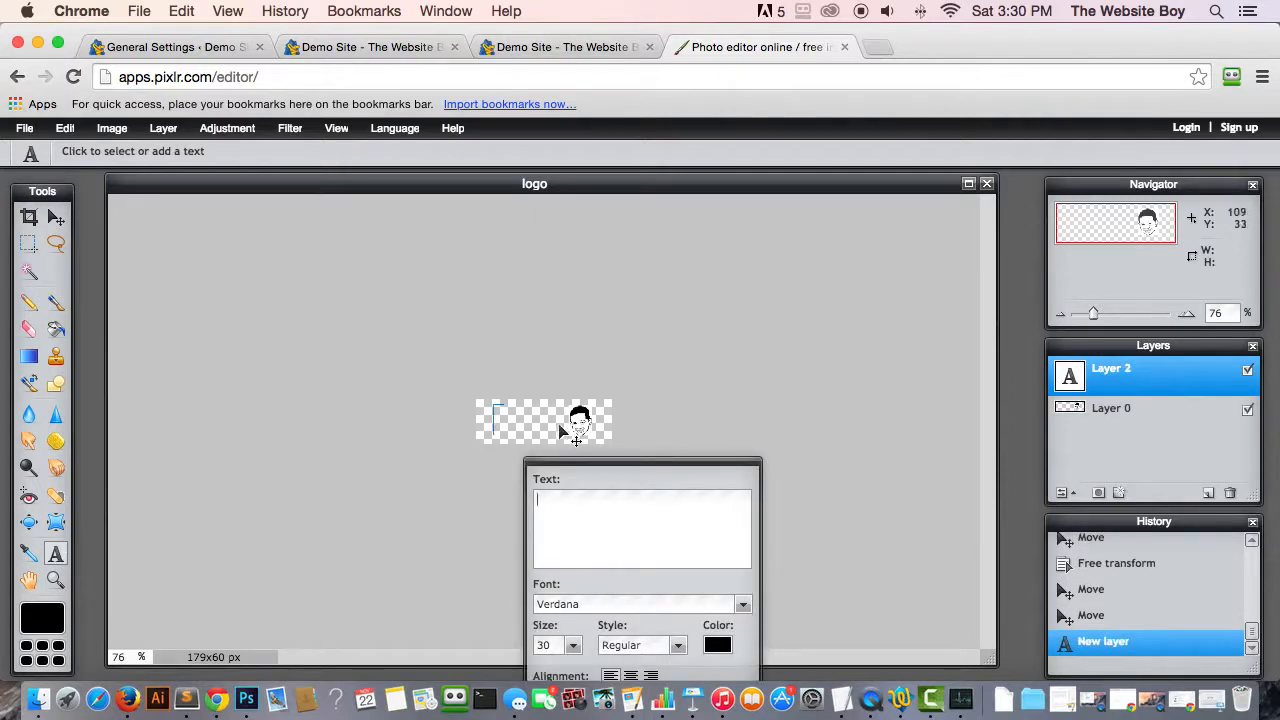
type("TWB")
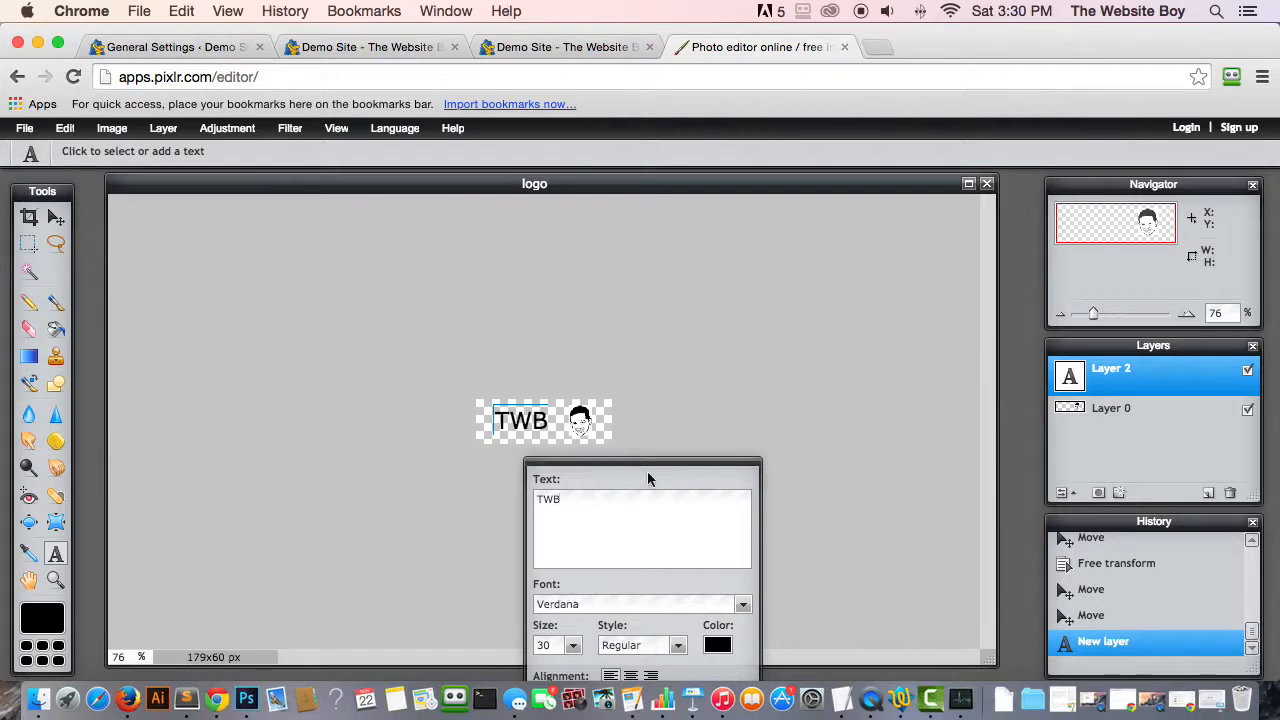
left_click_drag(636, 462, 780, 255)
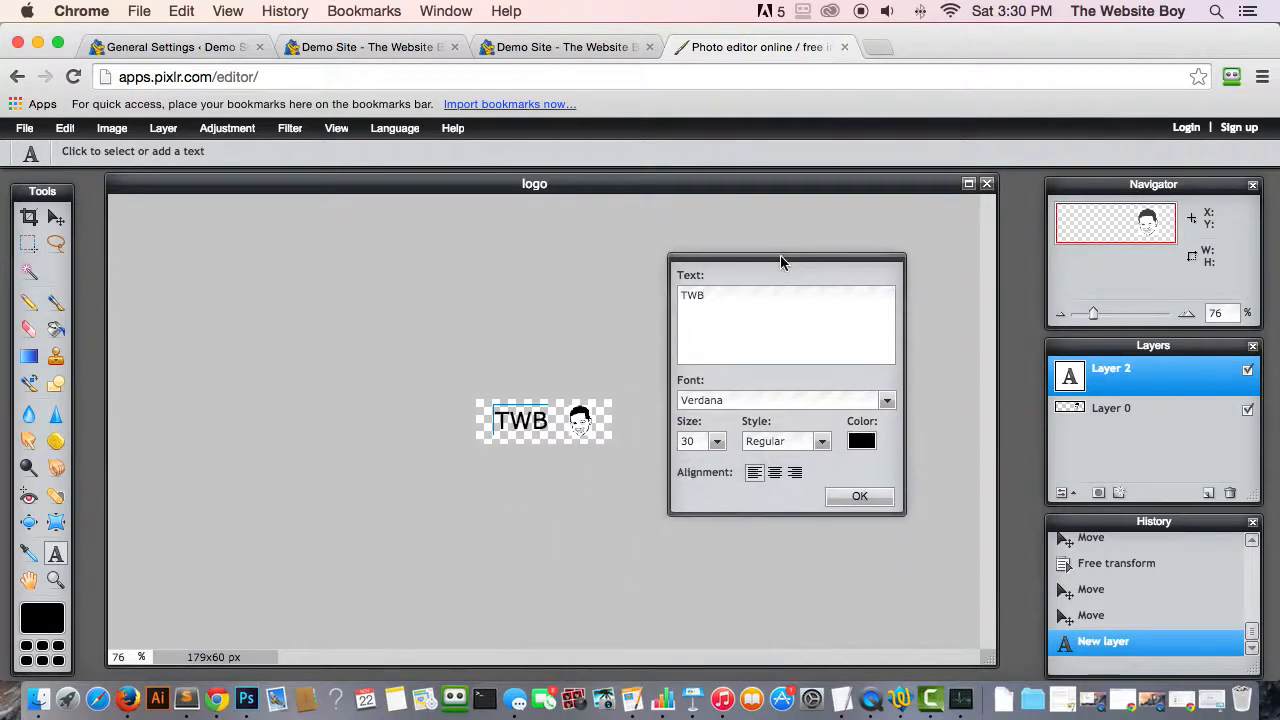
left_click(737, 398)
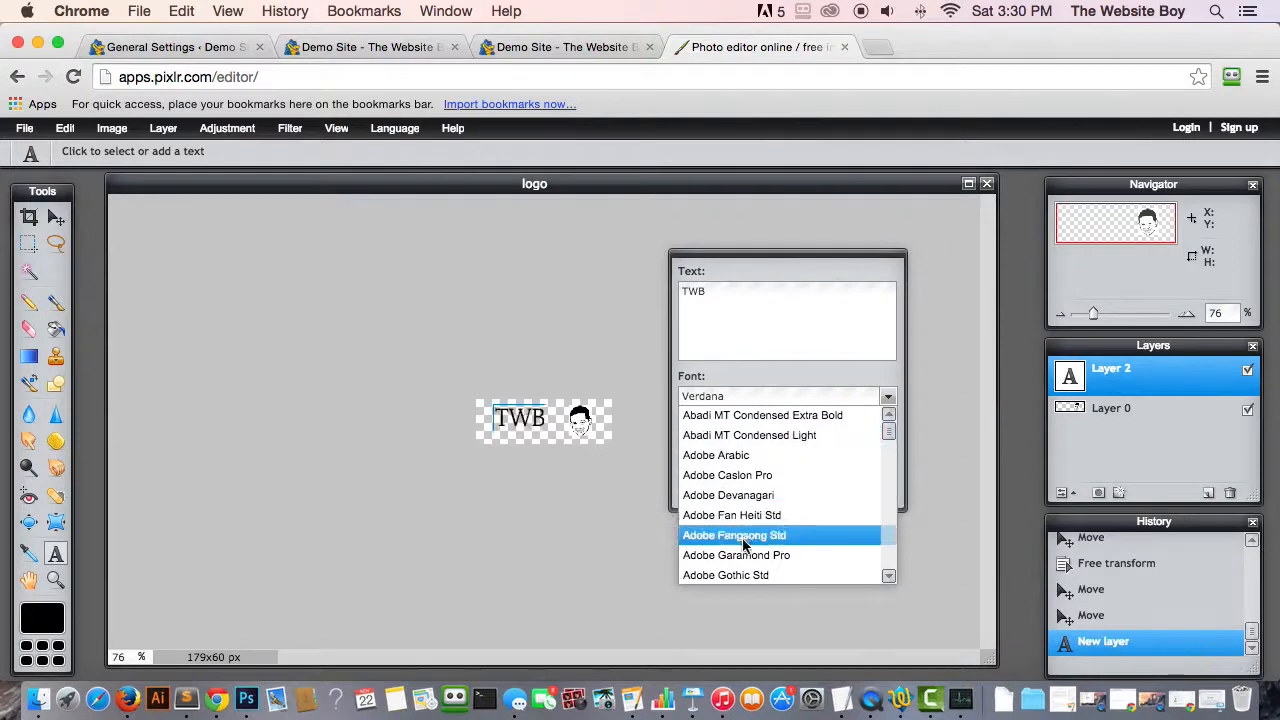
scroll(883, 447, "down", 5)
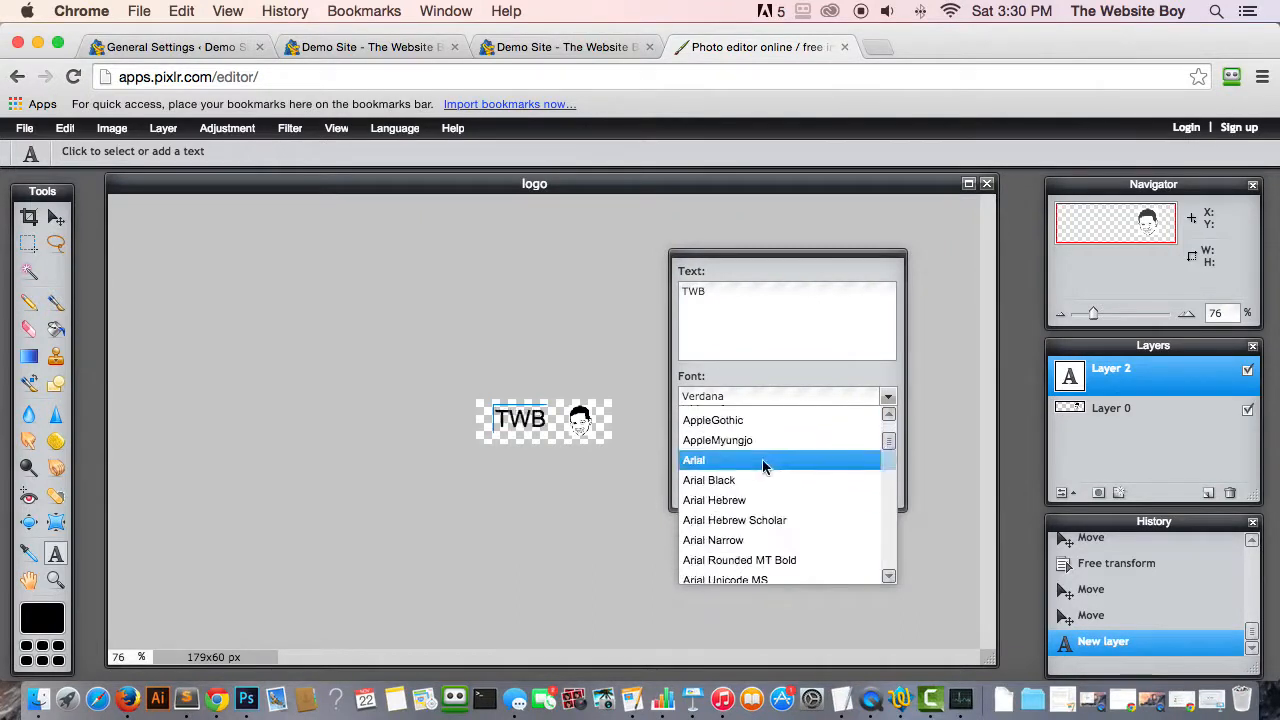
left_click(707, 480)
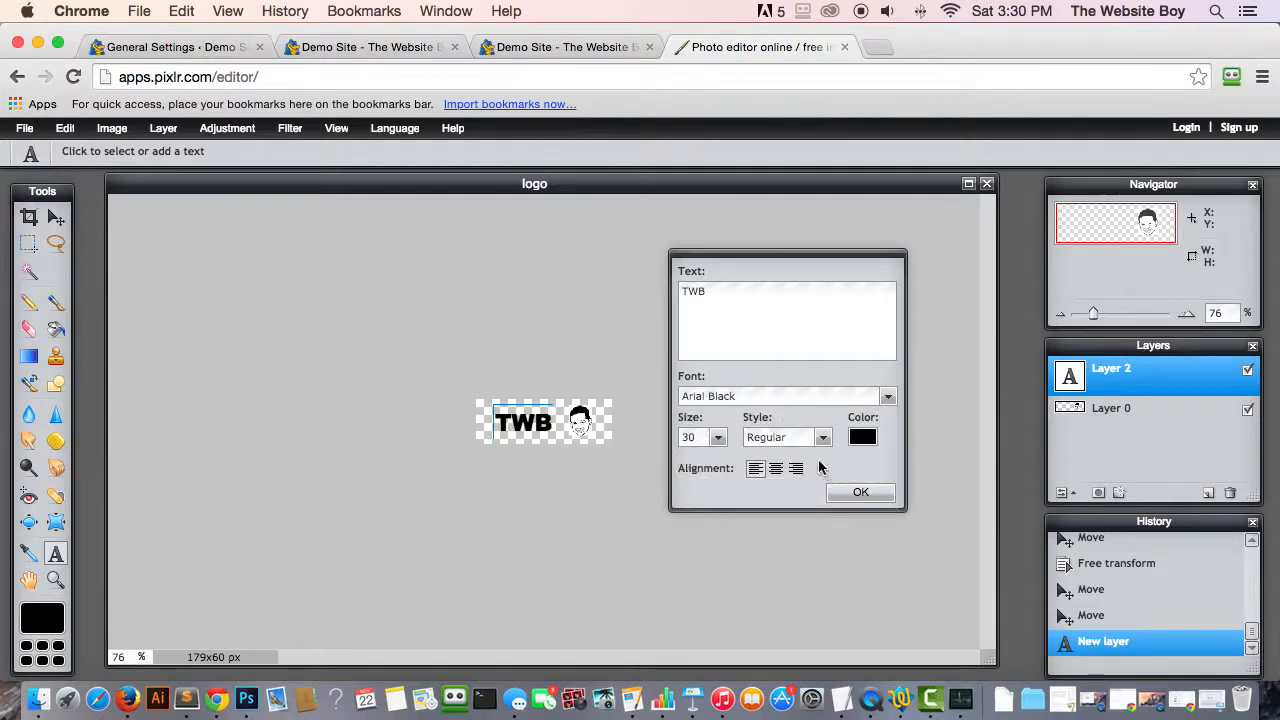
- Set the TWB text size to 45 and move the text to the canvas's left edge
left_click(716, 437)
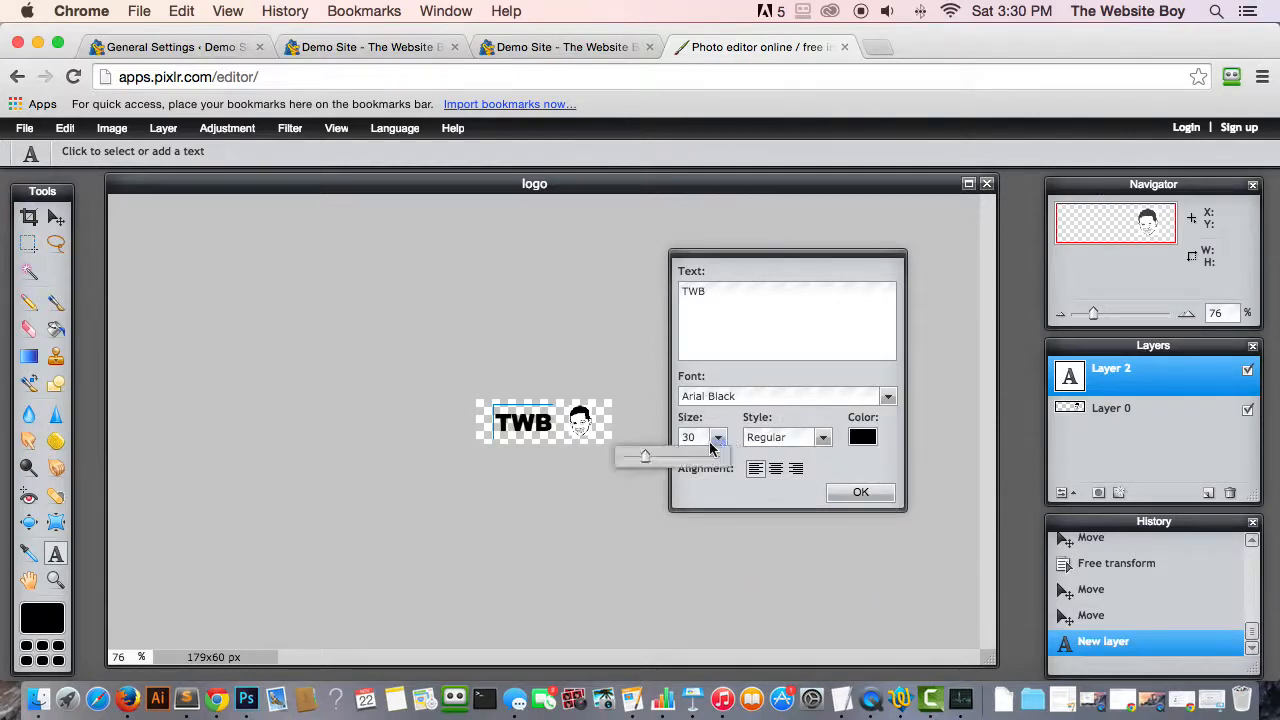
left_click_drag(657, 455, 657, 454)
left_click_drag(543, 428, 527, 420)
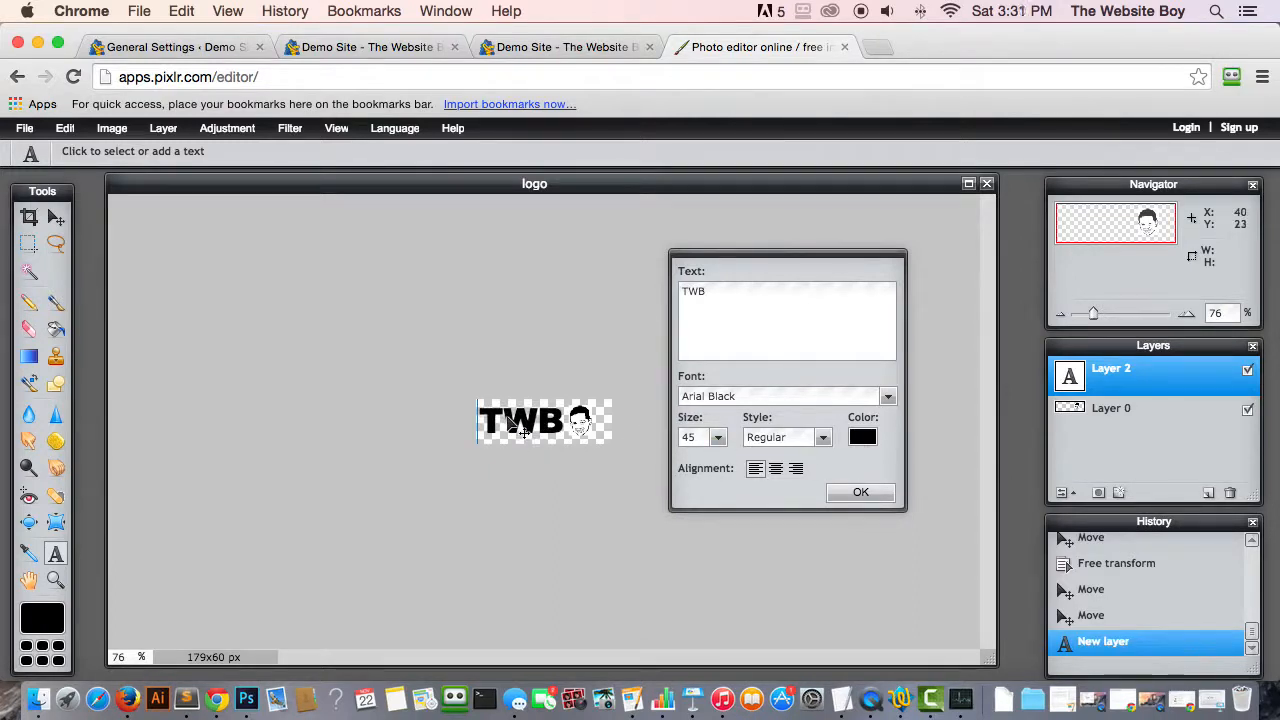
- Change the TWB text colour to white (ffffff) and apply the text
left_click(862, 437)
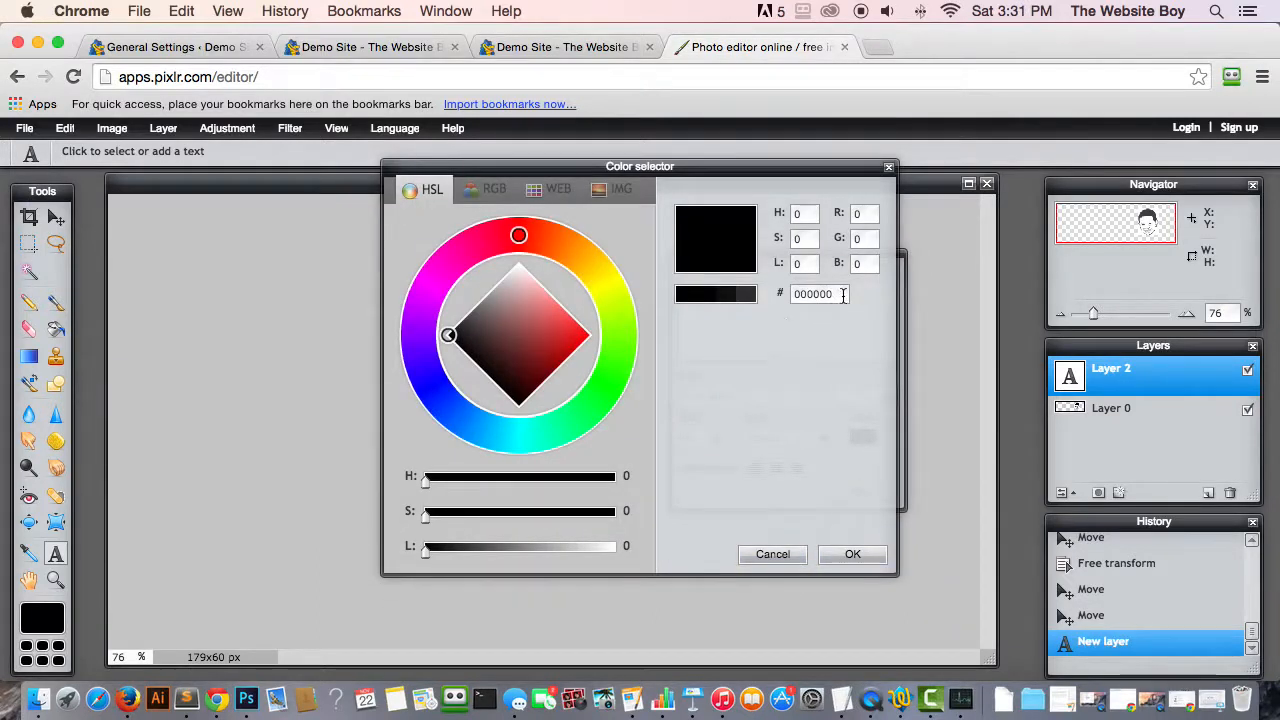
left_click_drag(843, 294, 785, 295)
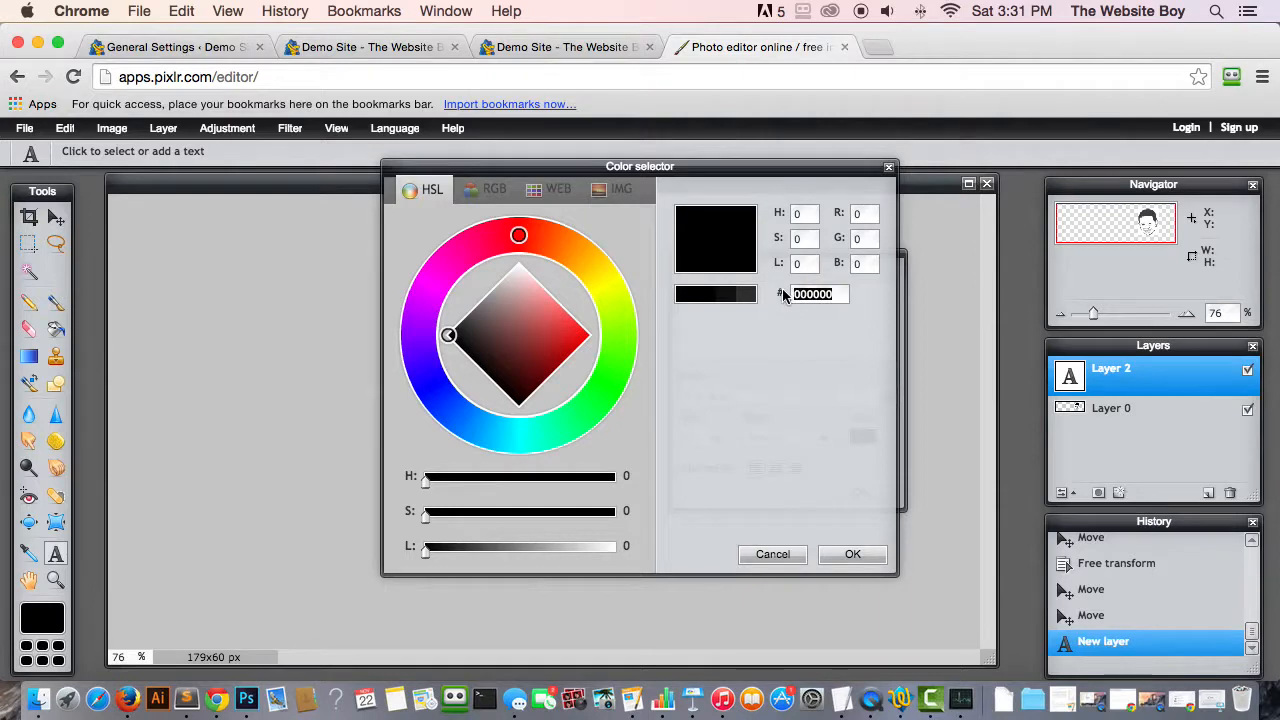
type("fff")
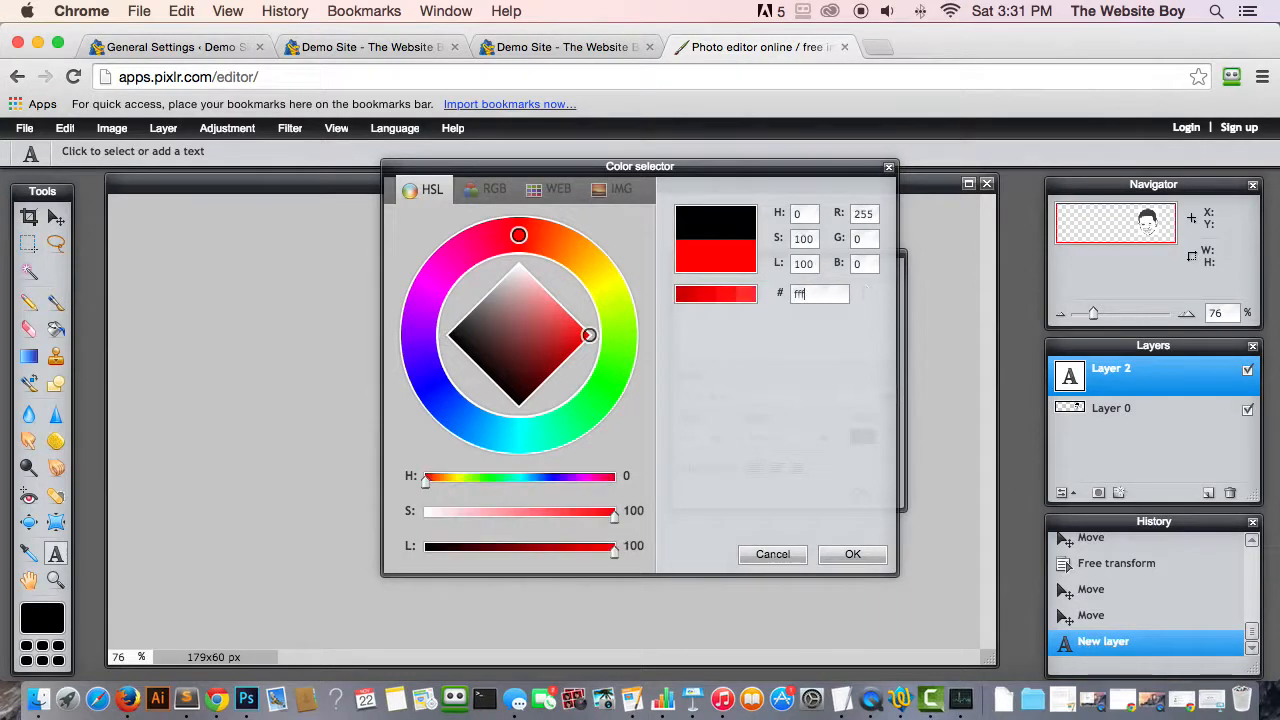
type("fff")
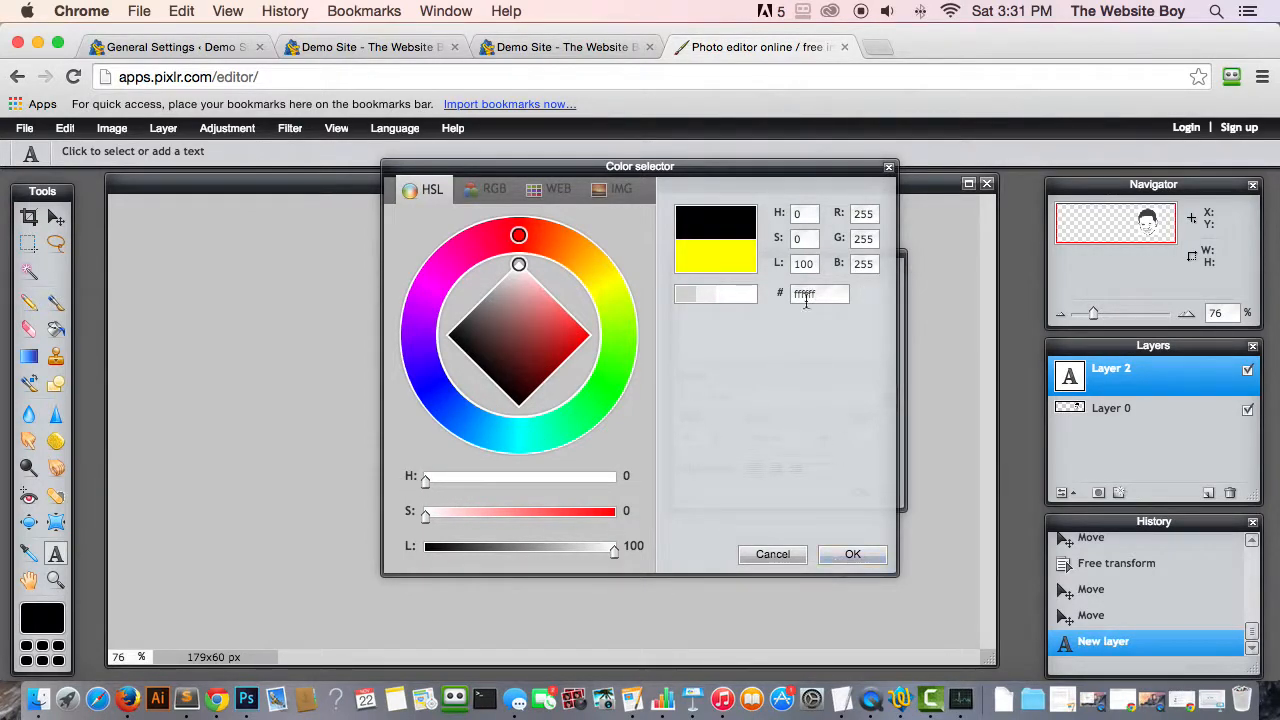
left_click(852, 556)
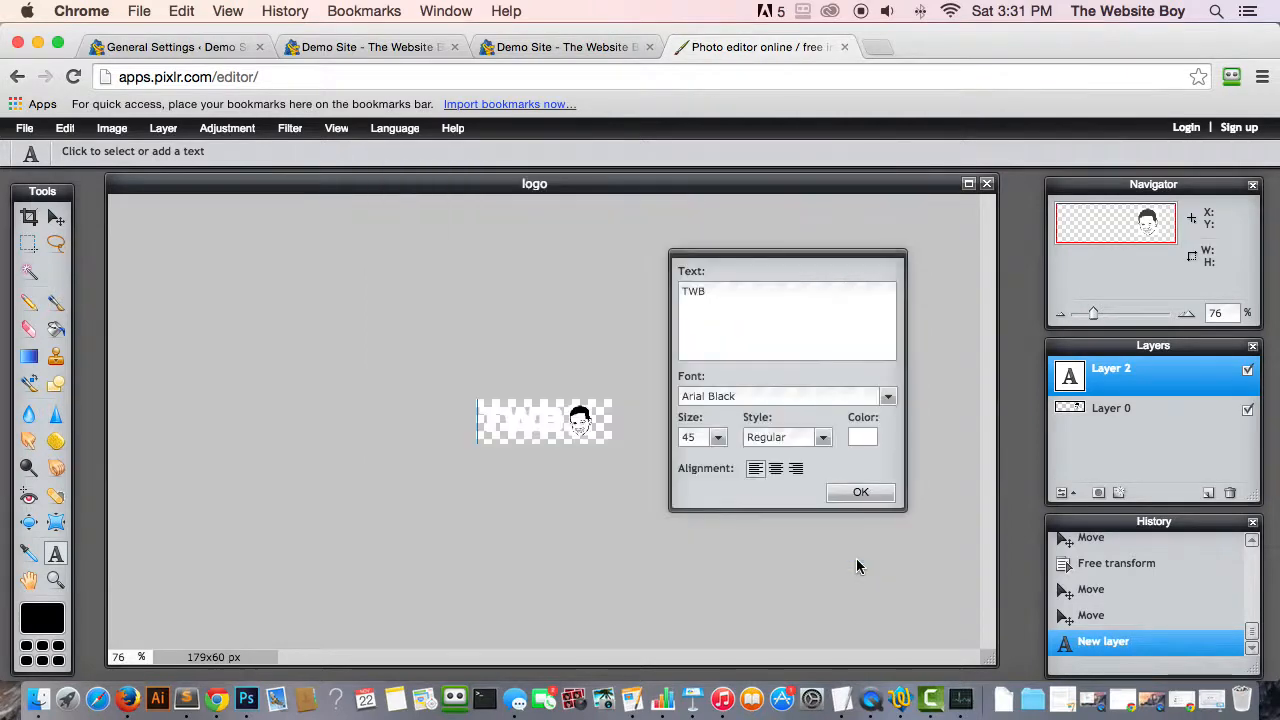
left_click(860, 493)
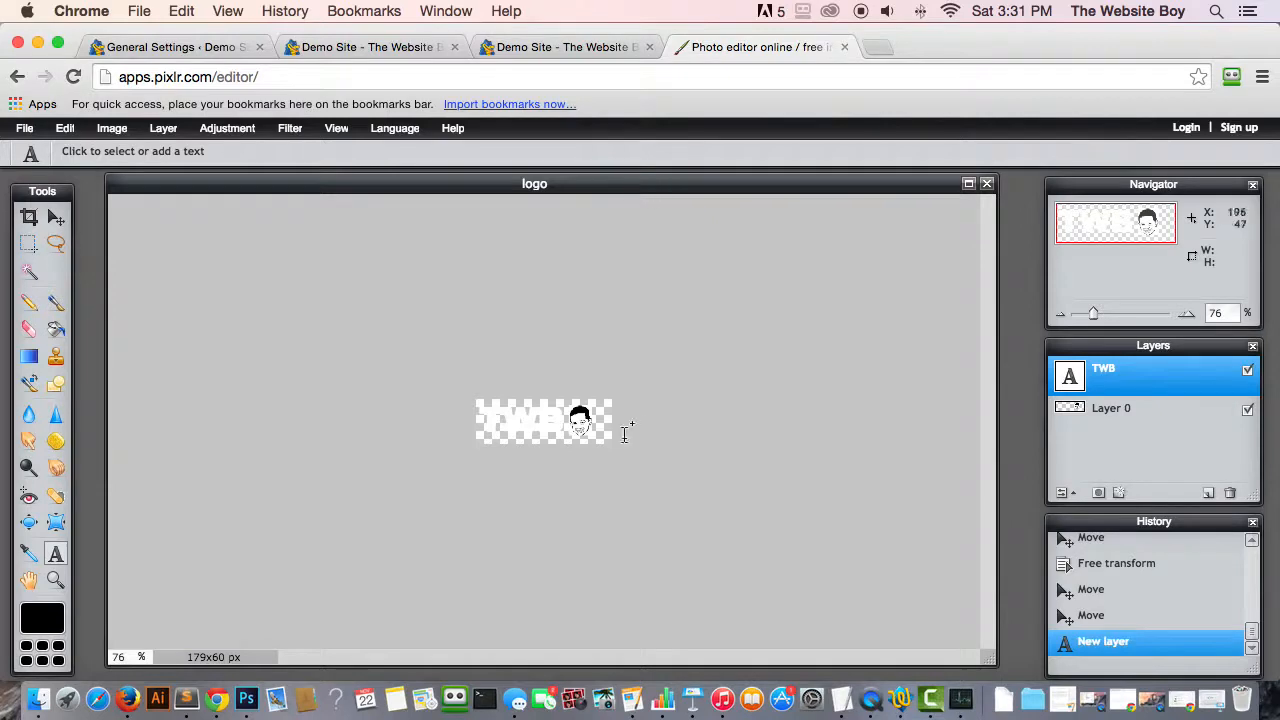
- Save the image to the computer under the name logo in the PNG (Transparent, full quality) format
left_click(25, 130)
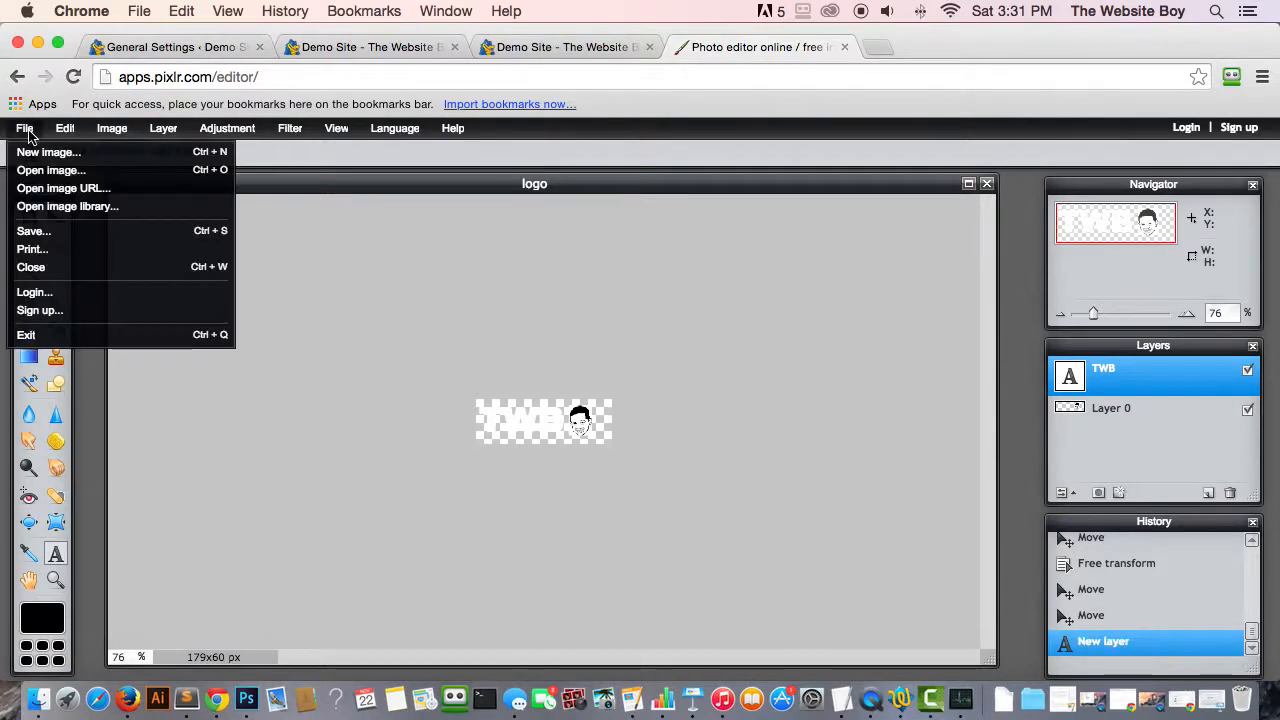
left_click(36, 231)
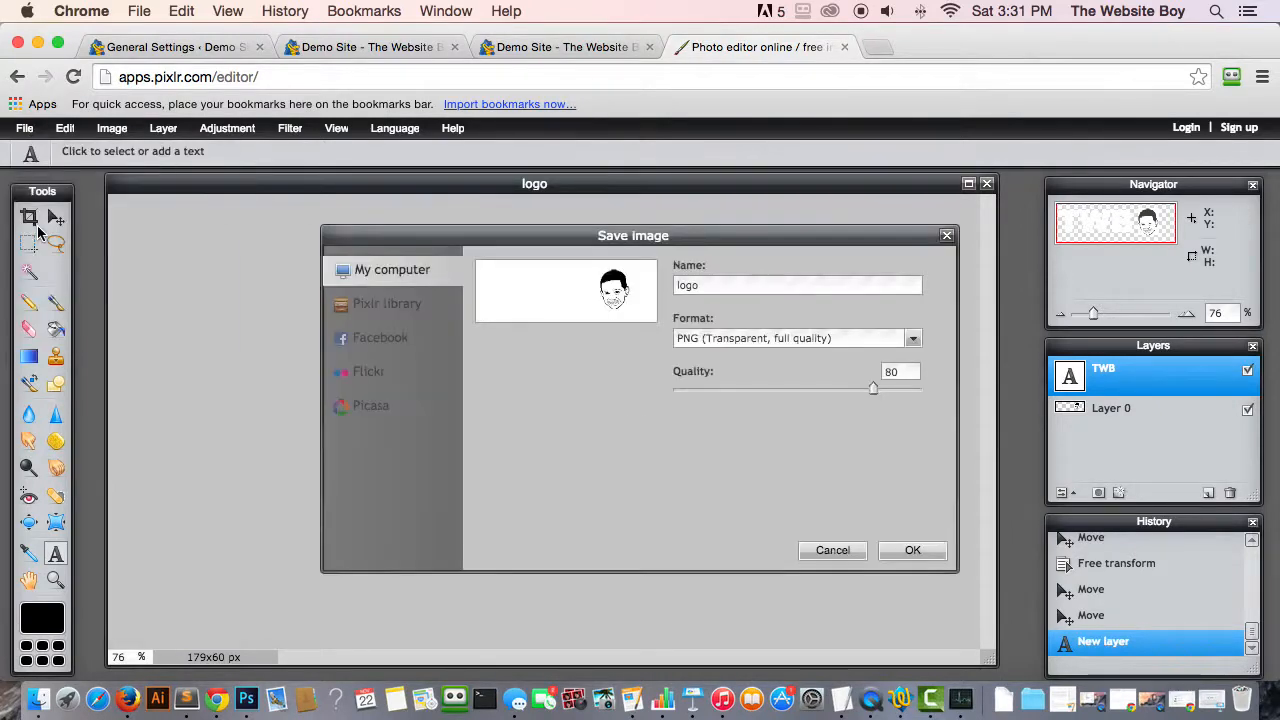
left_click(711, 338)
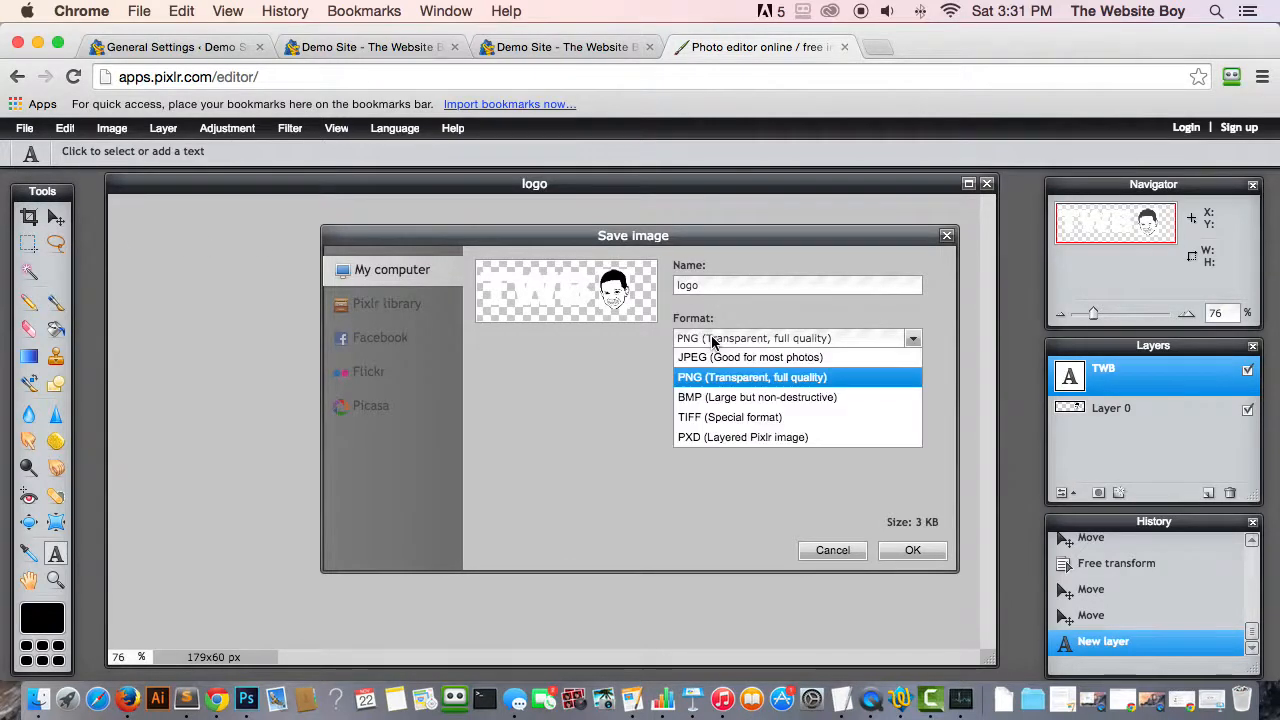
left_click(716, 381)
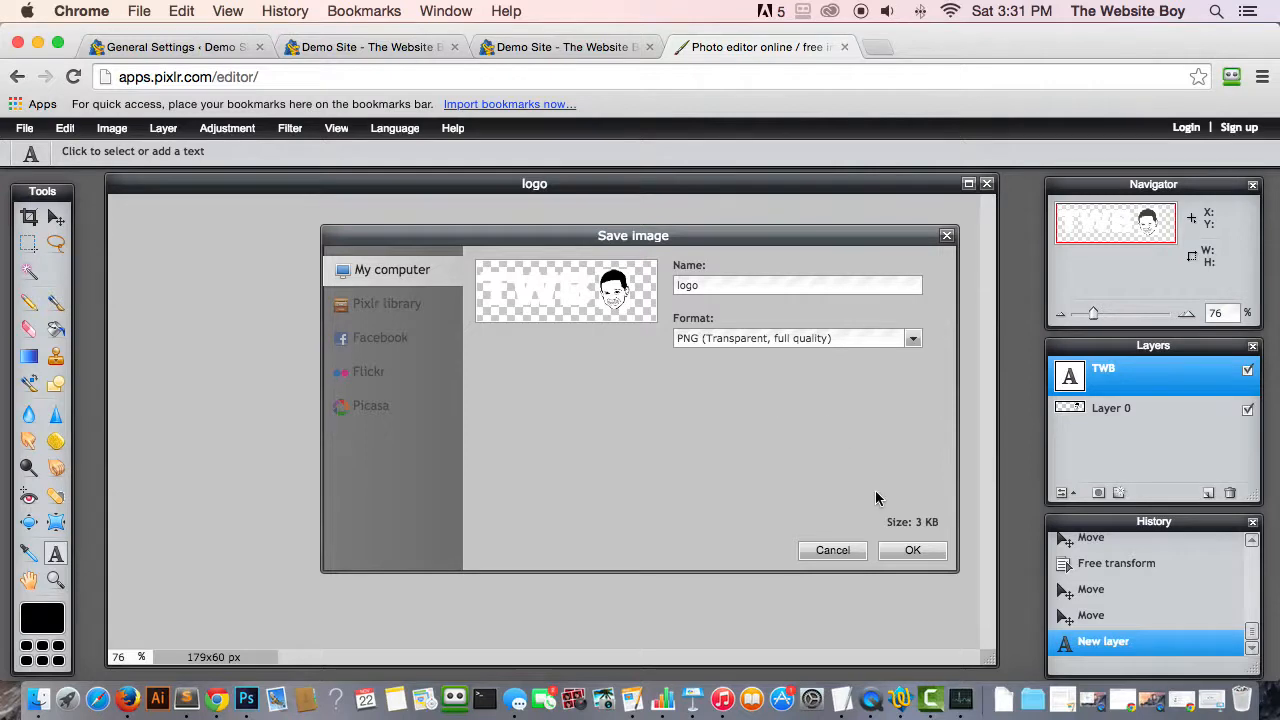
left_click(905, 552)
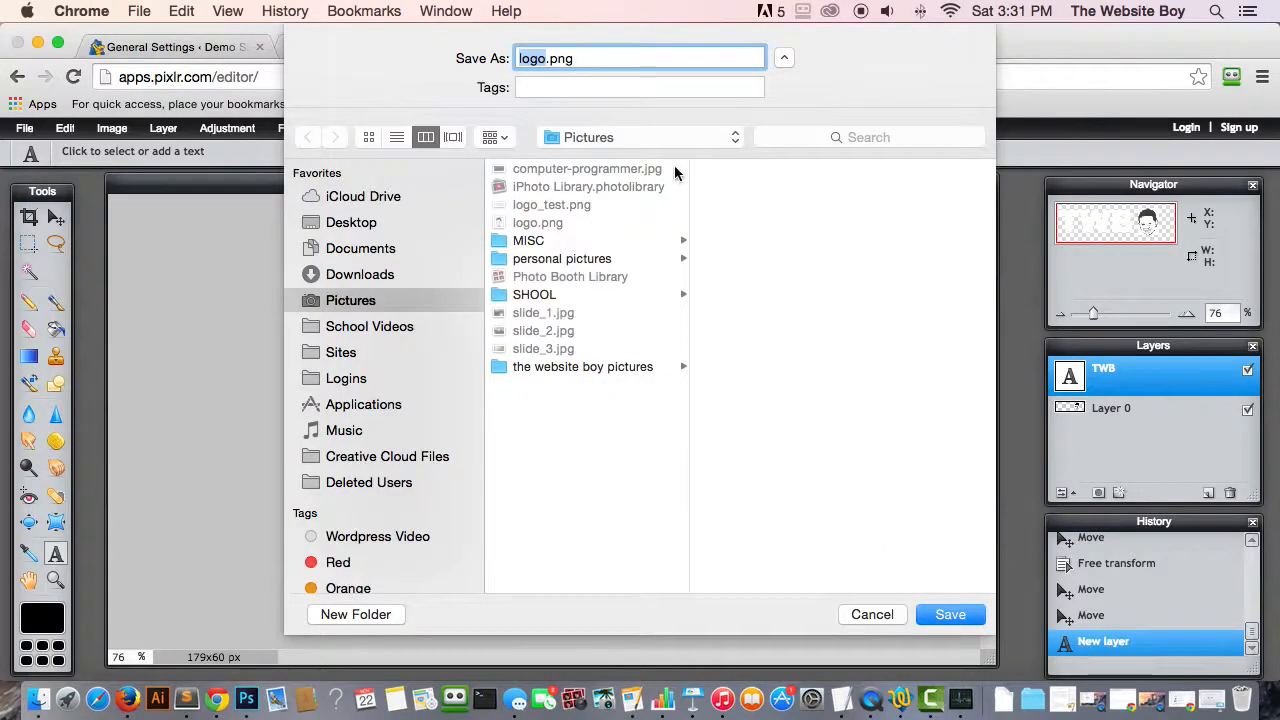
- Save the logo image in the Pictures folder under the file name computerprogrammer_logo.png
left_click(541, 60)
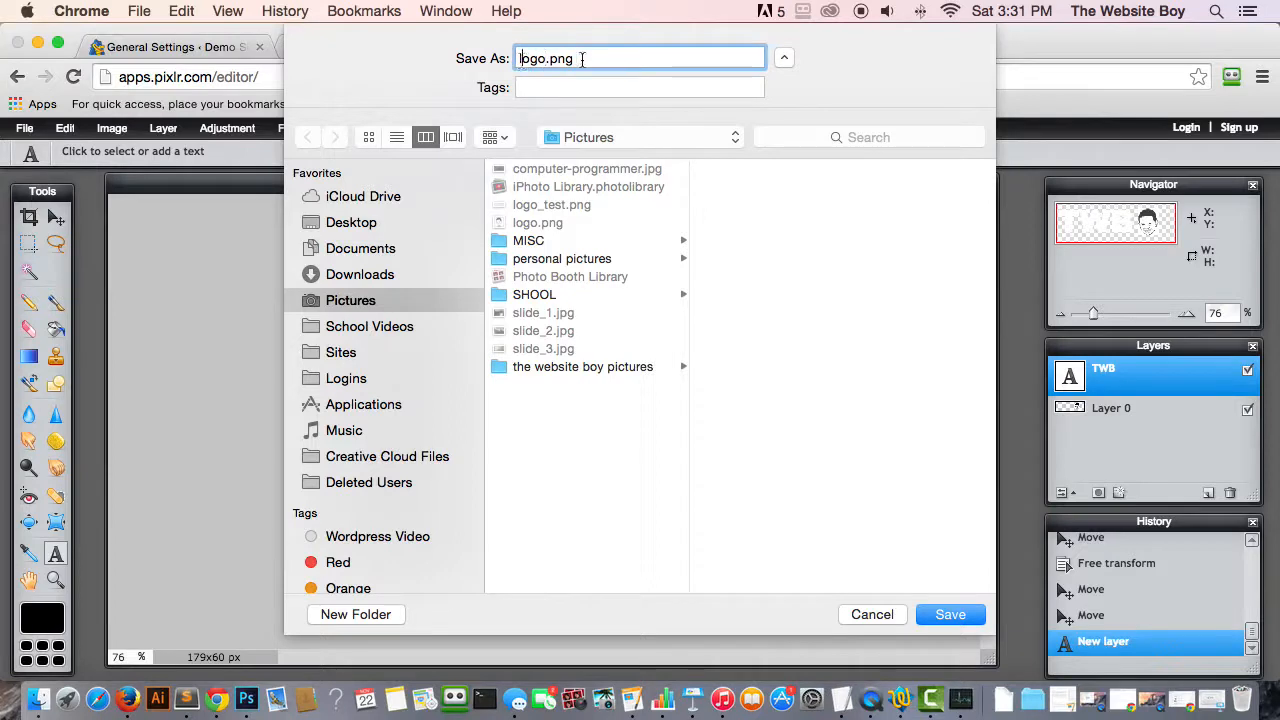
type("comp")
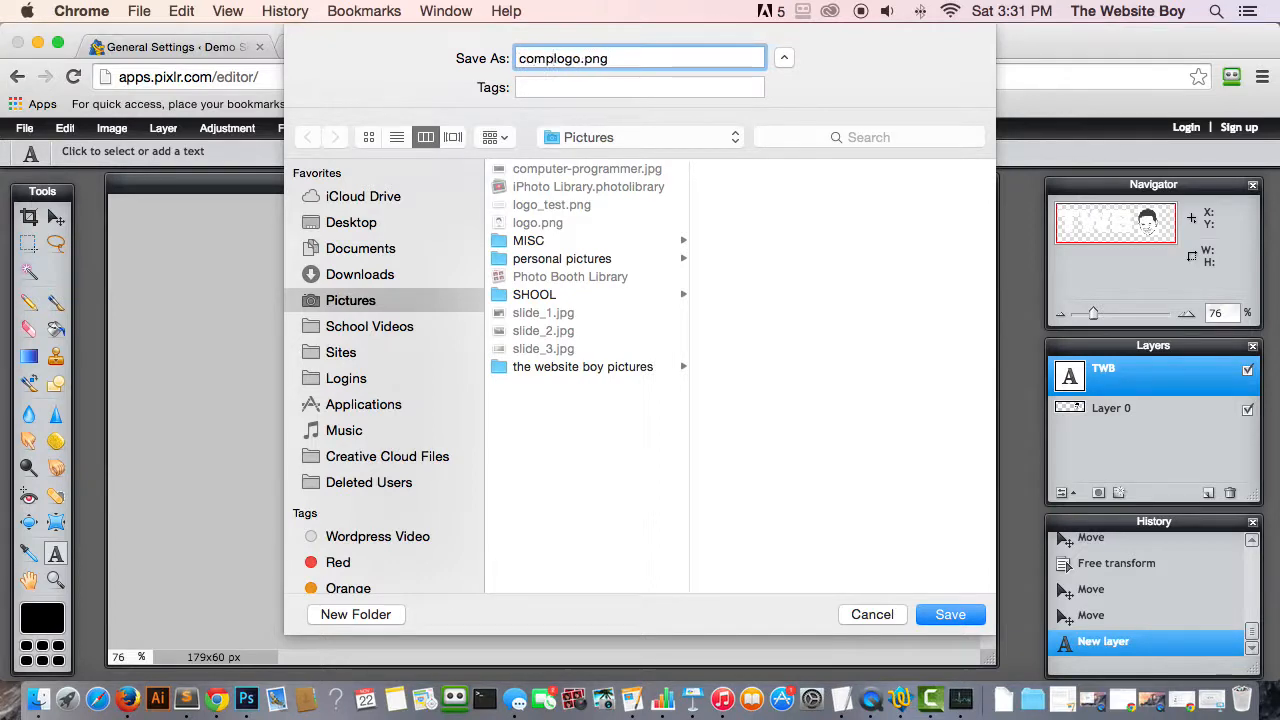
type("uter")
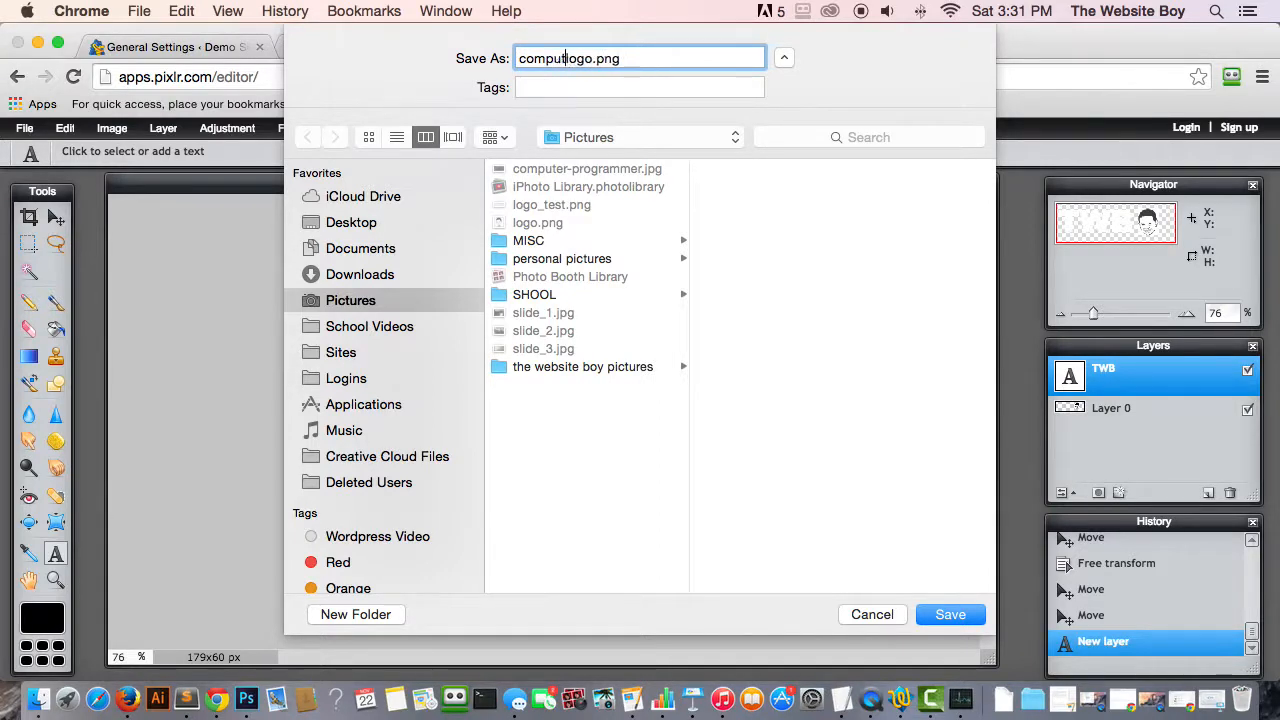
type("program")
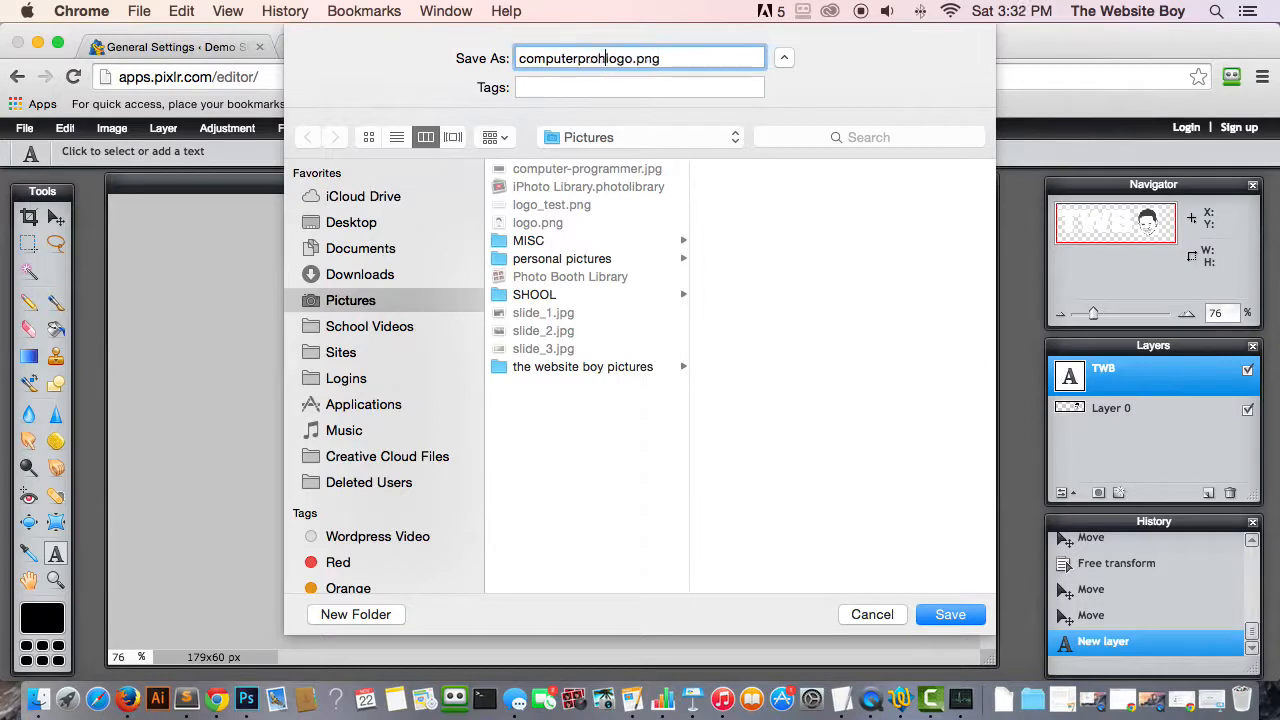
type("mer")
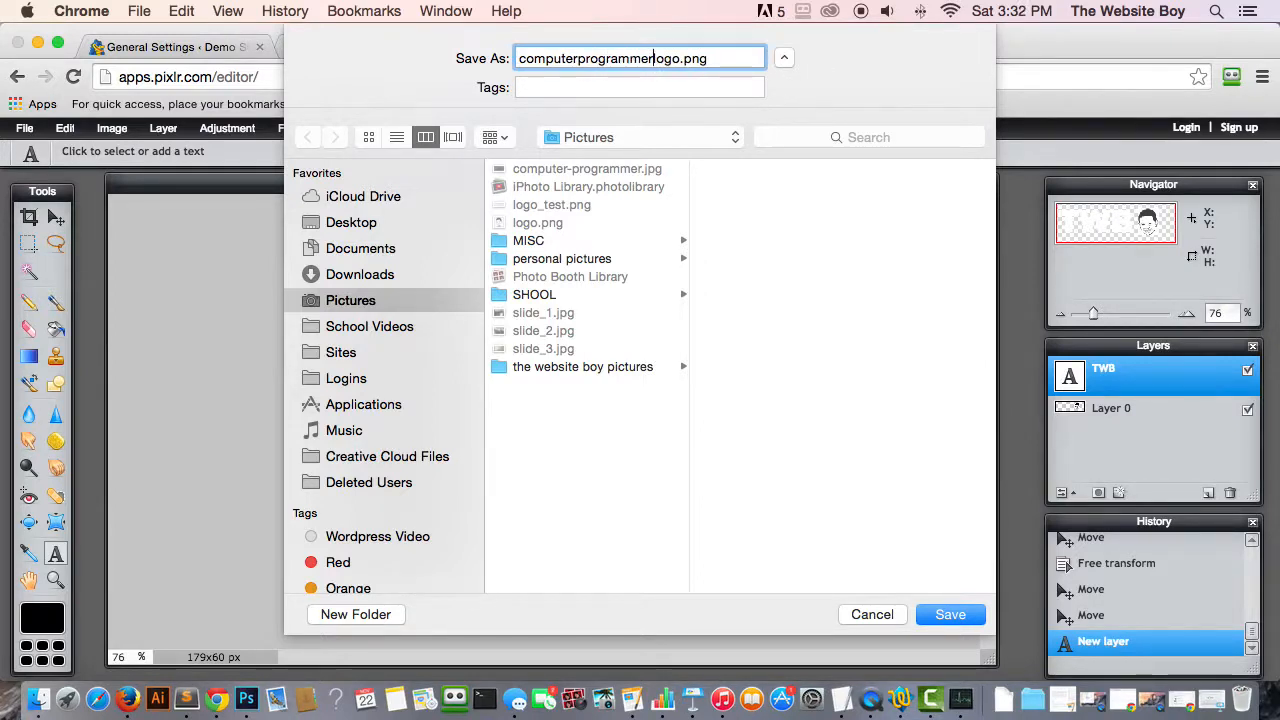
type("_")
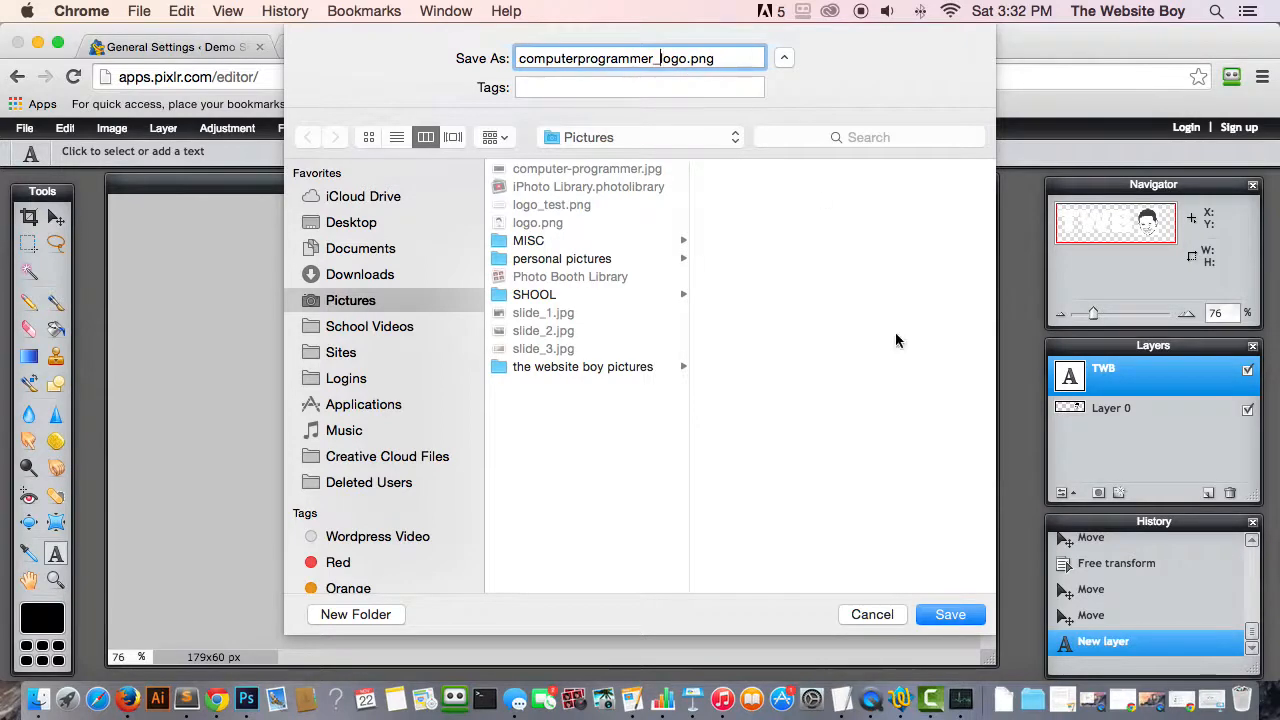
left_click(928, 613)
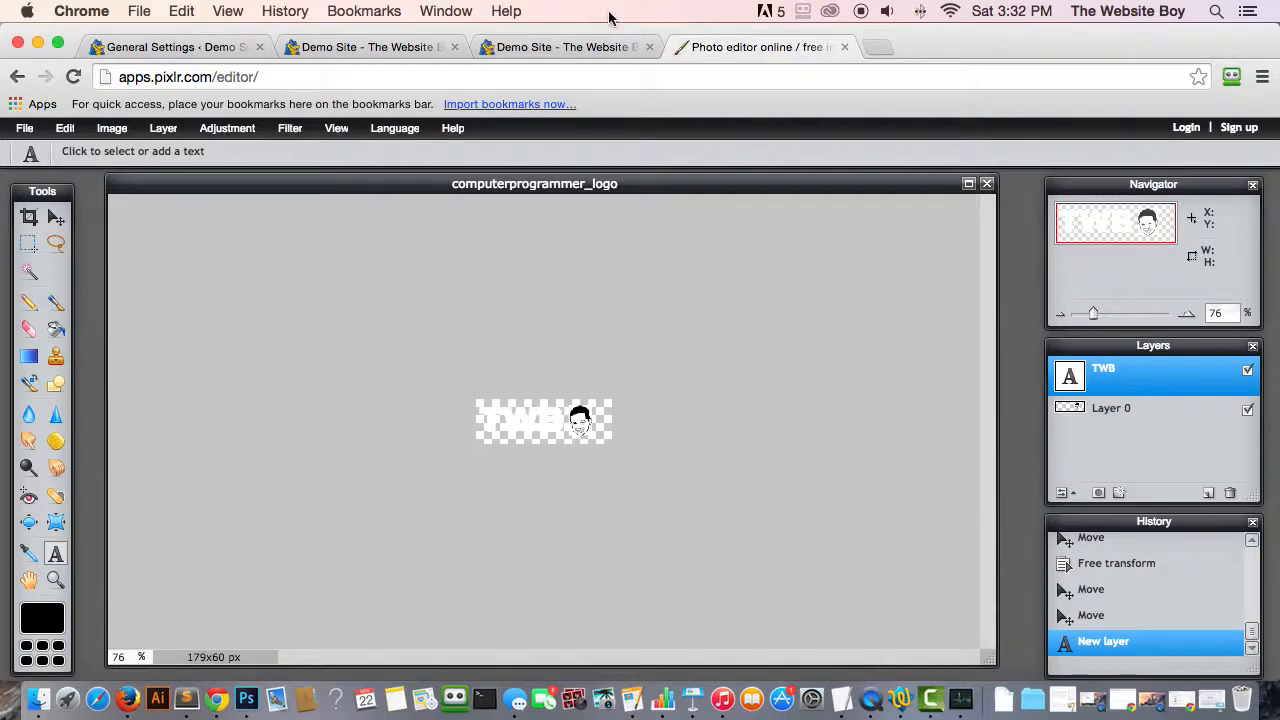
- Return to the demo site's home page and close the developer tools there
left_click(571, 46)
left_click(395, 48)
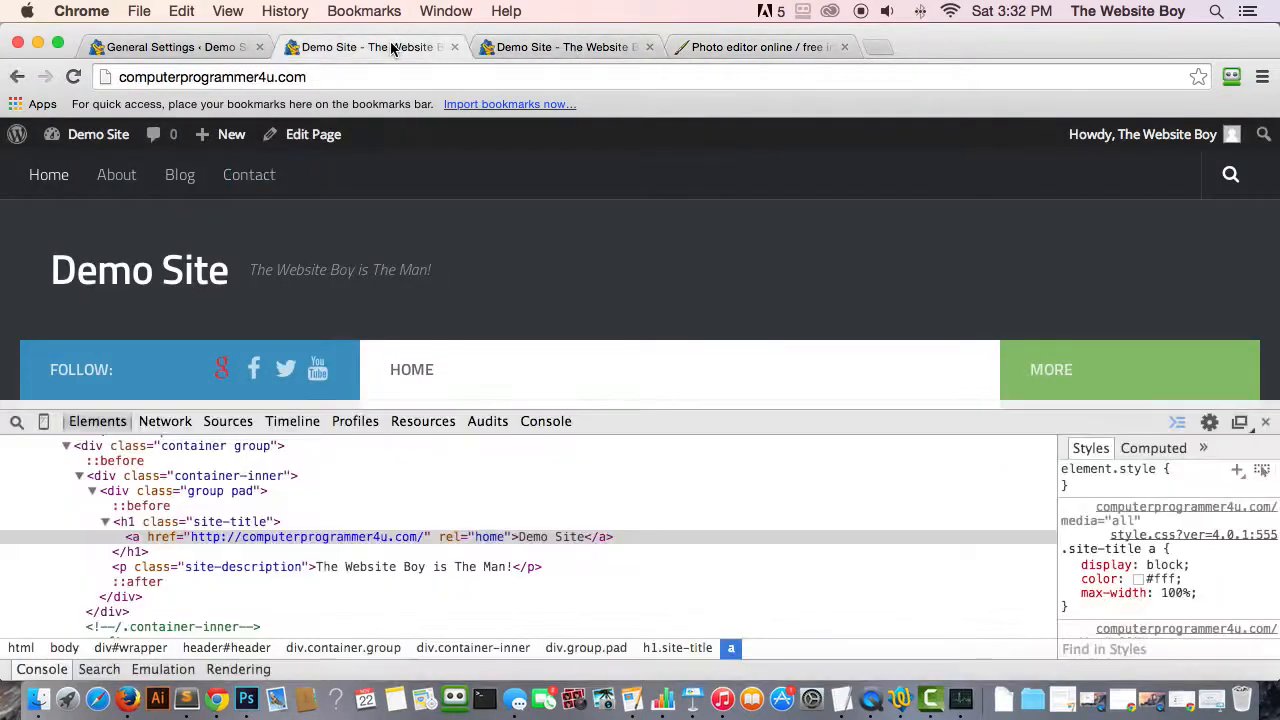
left_click(1265, 421)
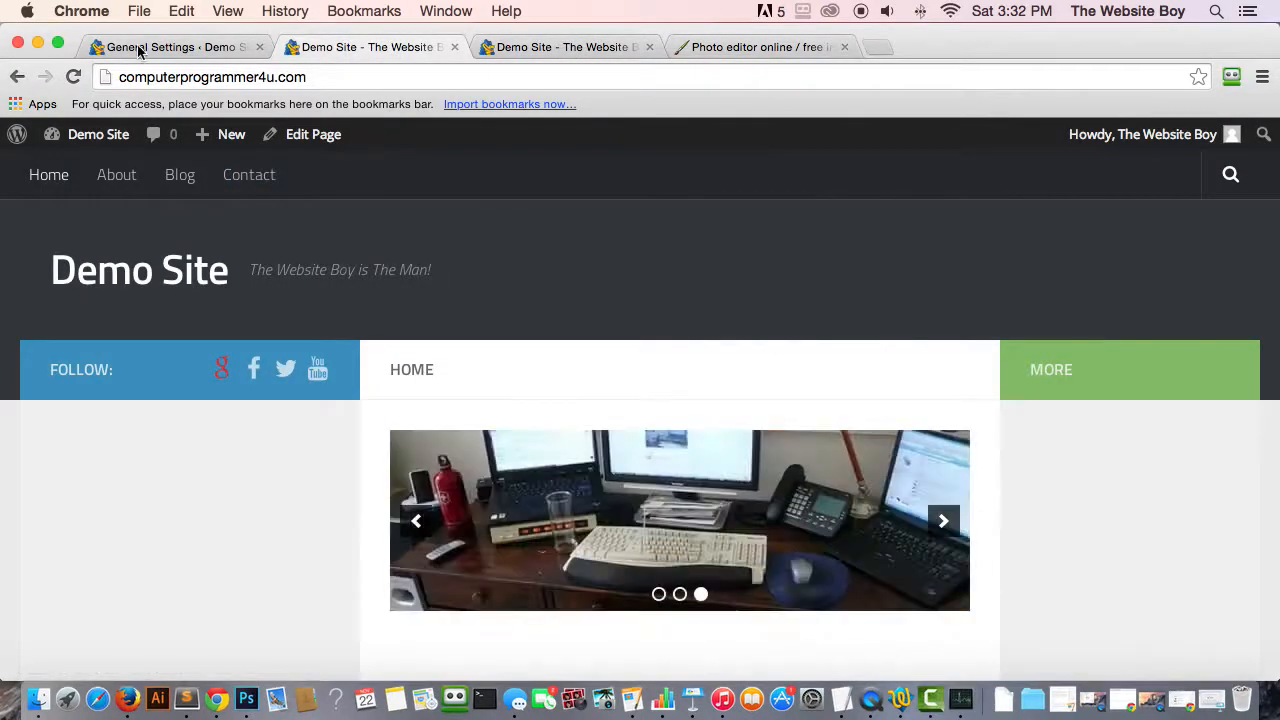
- Open the Header section of the WordPress Theme Options and find the Custom Logo setting
left_click(140, 47)
scroll(177, 405, "down", 3)
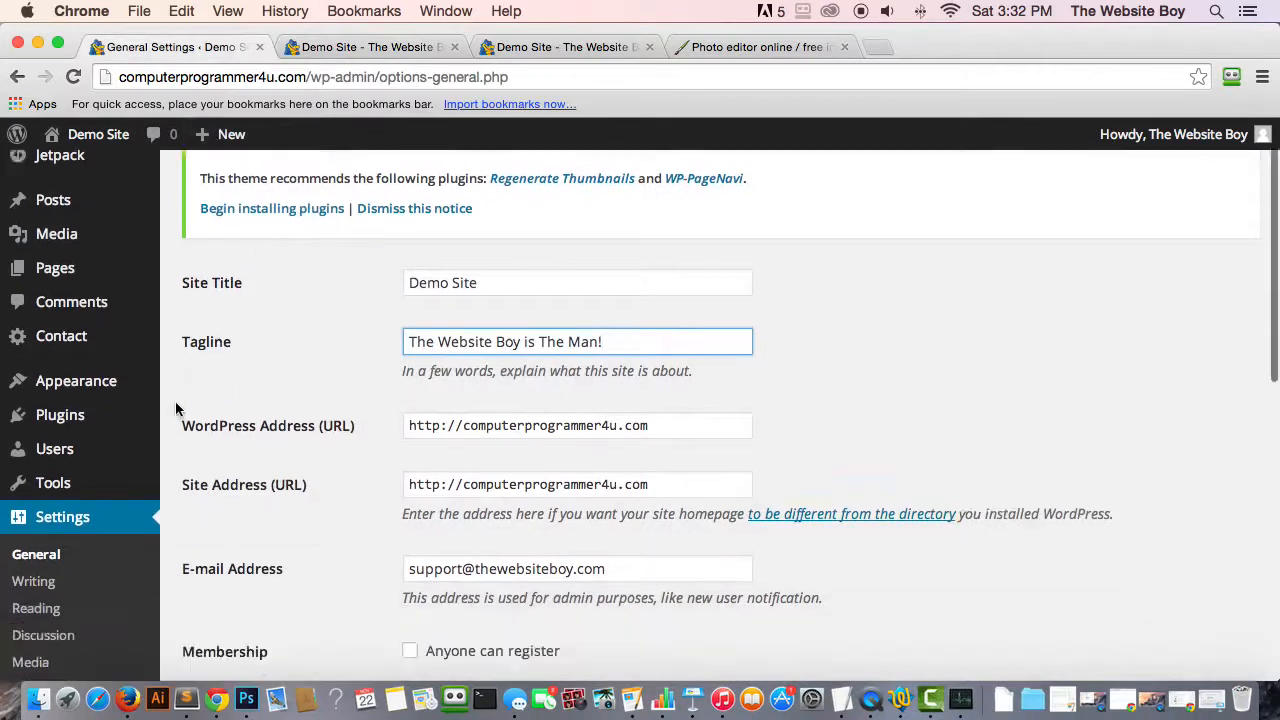
mouse_move(85, 308)
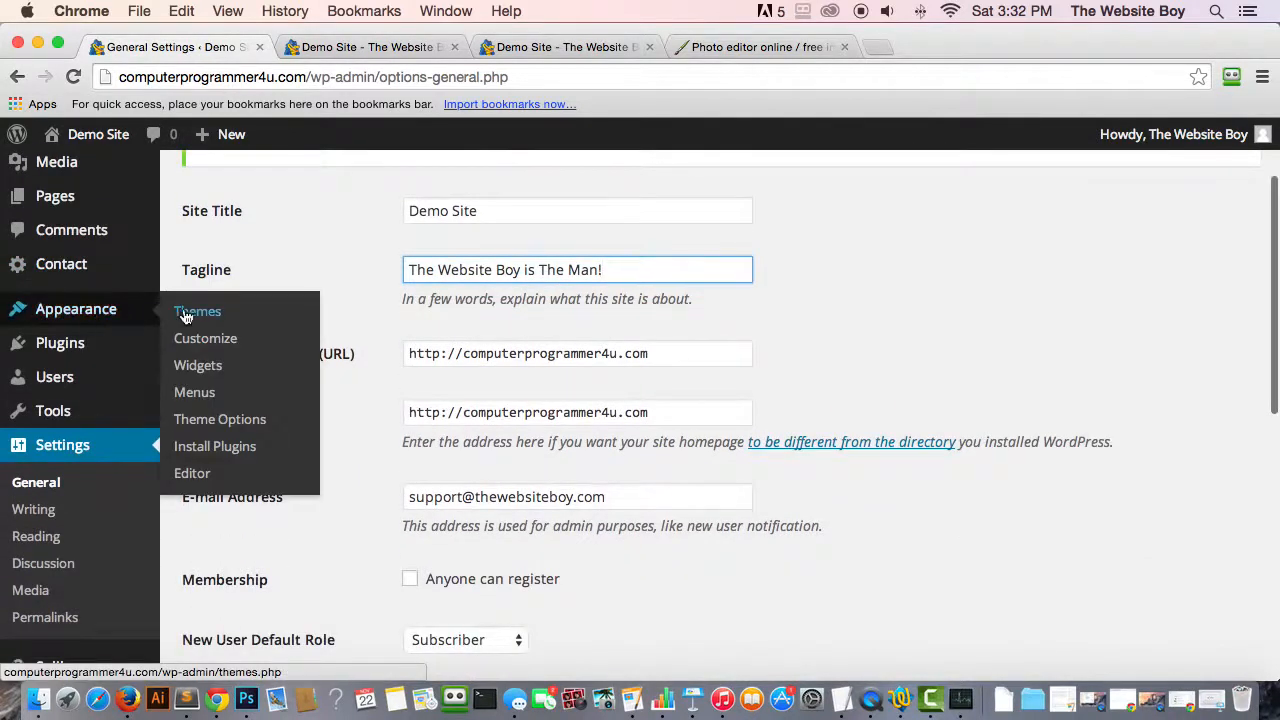
left_click(226, 424)
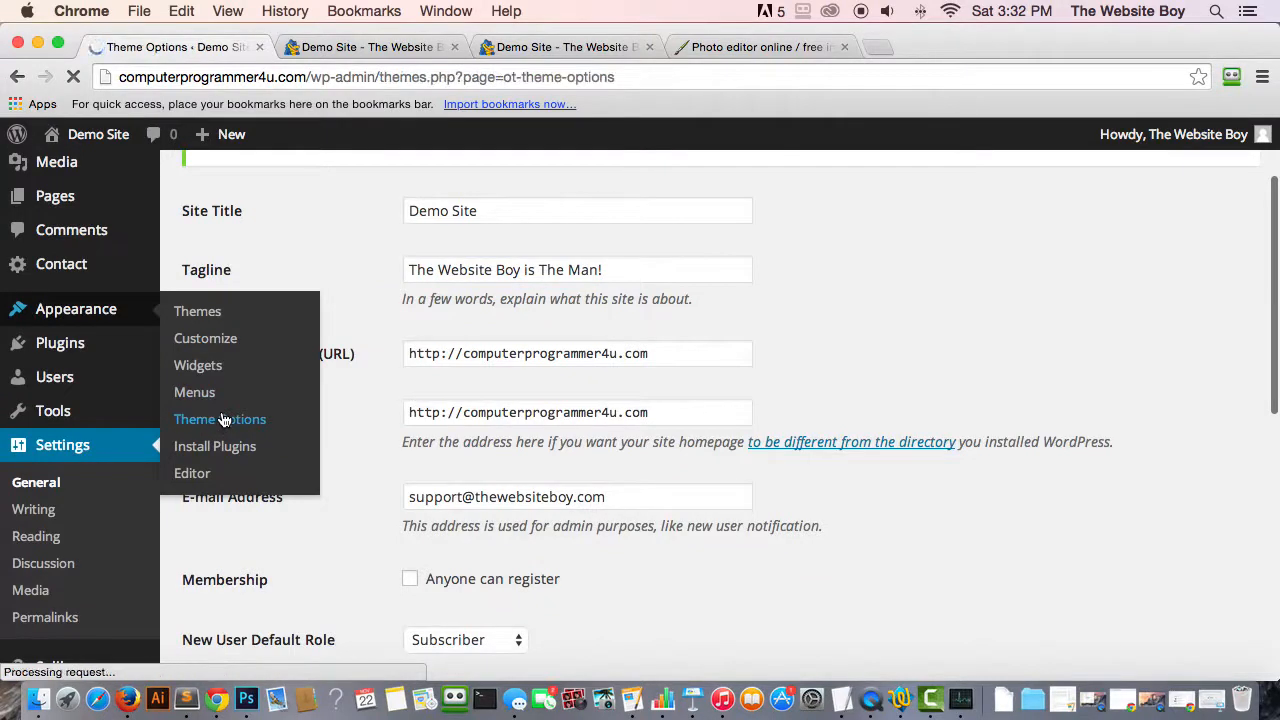
scroll(650, 420, "down", 4)
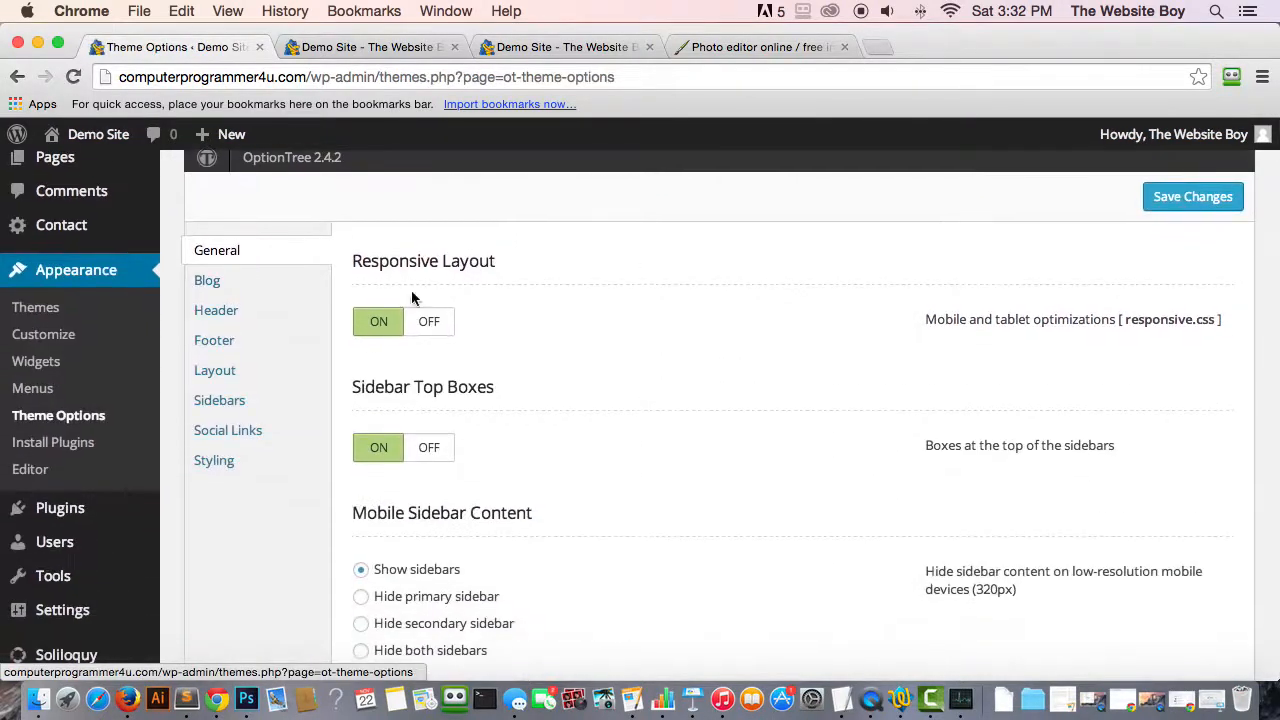
left_click(224, 314)
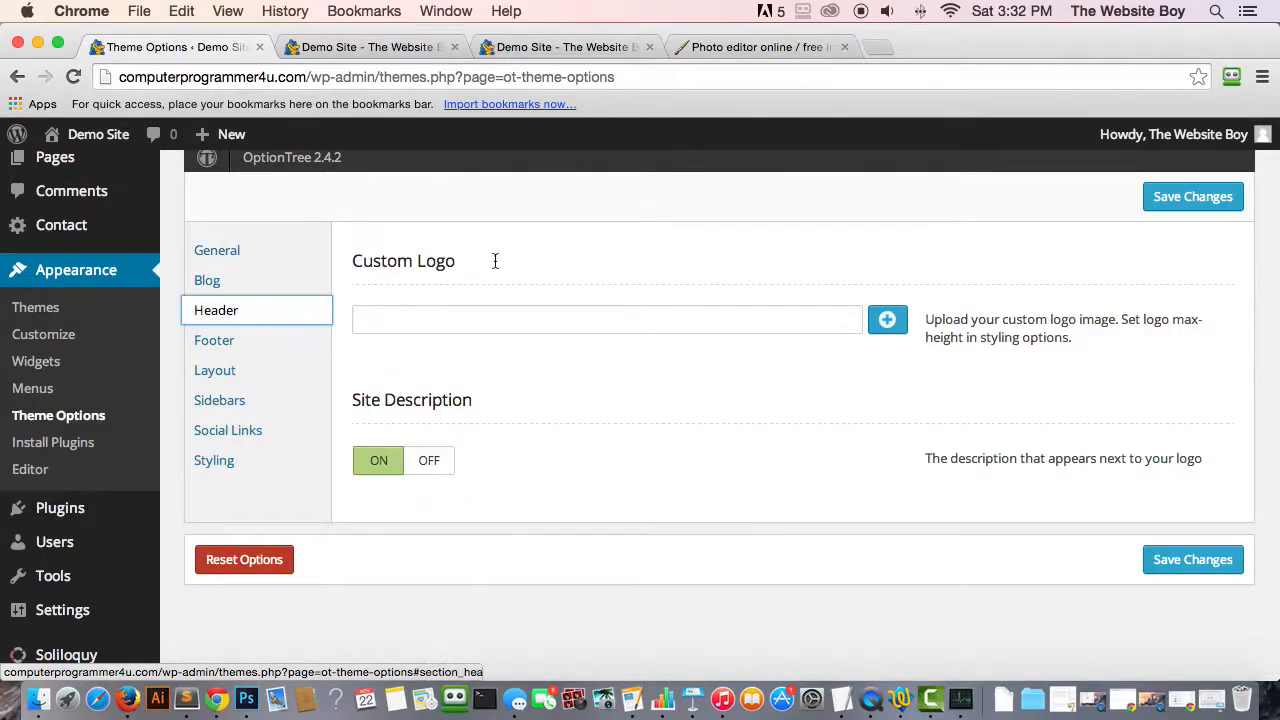
left_click_drag(388, 260, 500, 259)
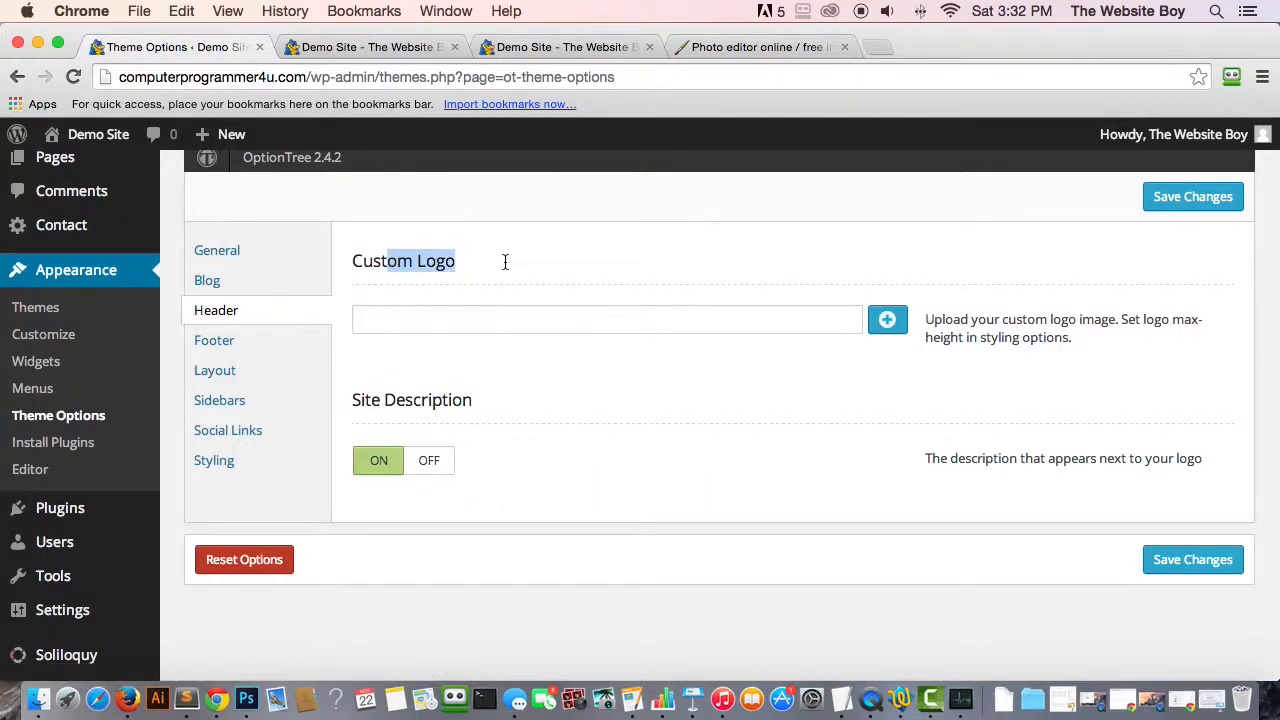
- Upload computerprogrammer_logo.png from the Pictures folder for the Custom Logo setting
left_click(888, 320)
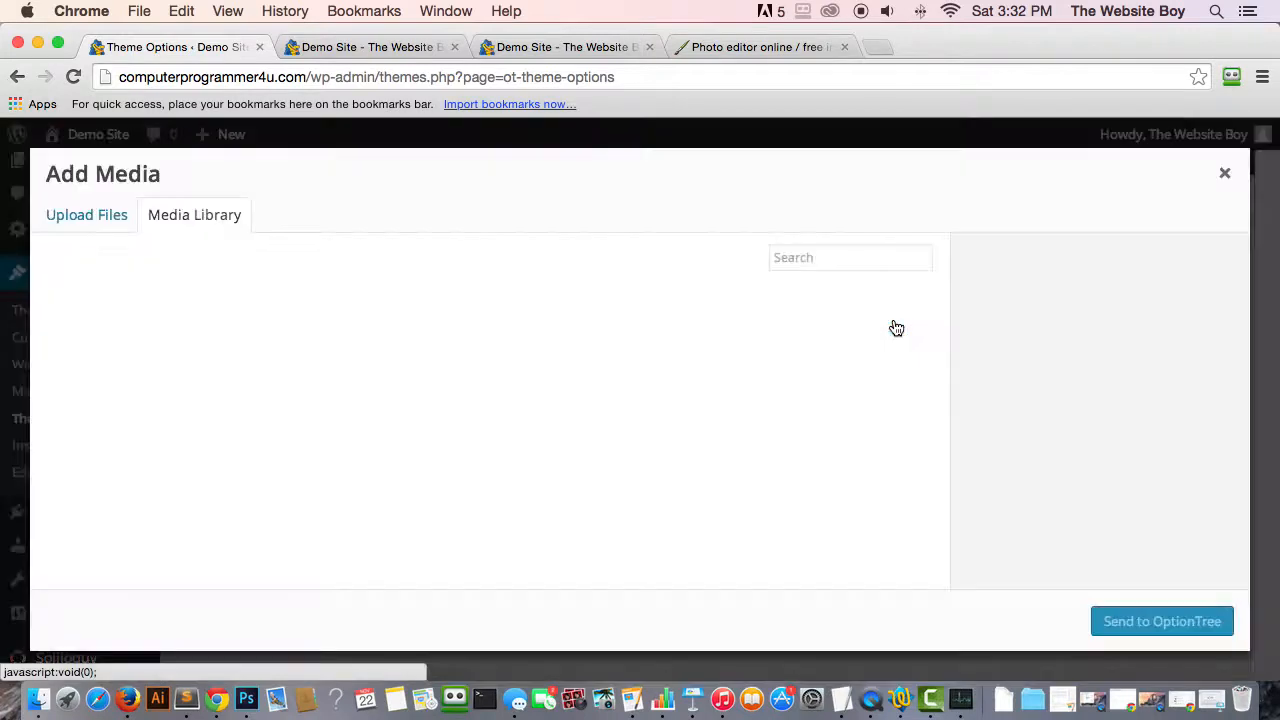
left_click(85, 217)
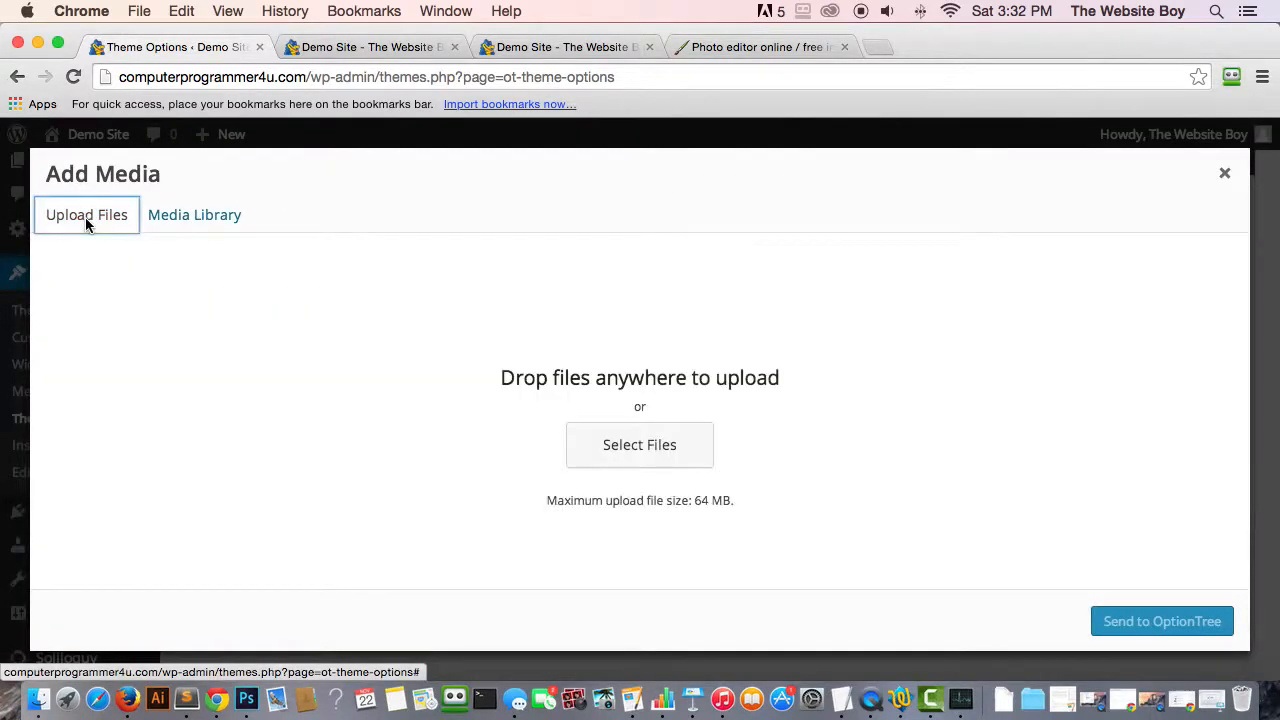
left_click(688, 472)
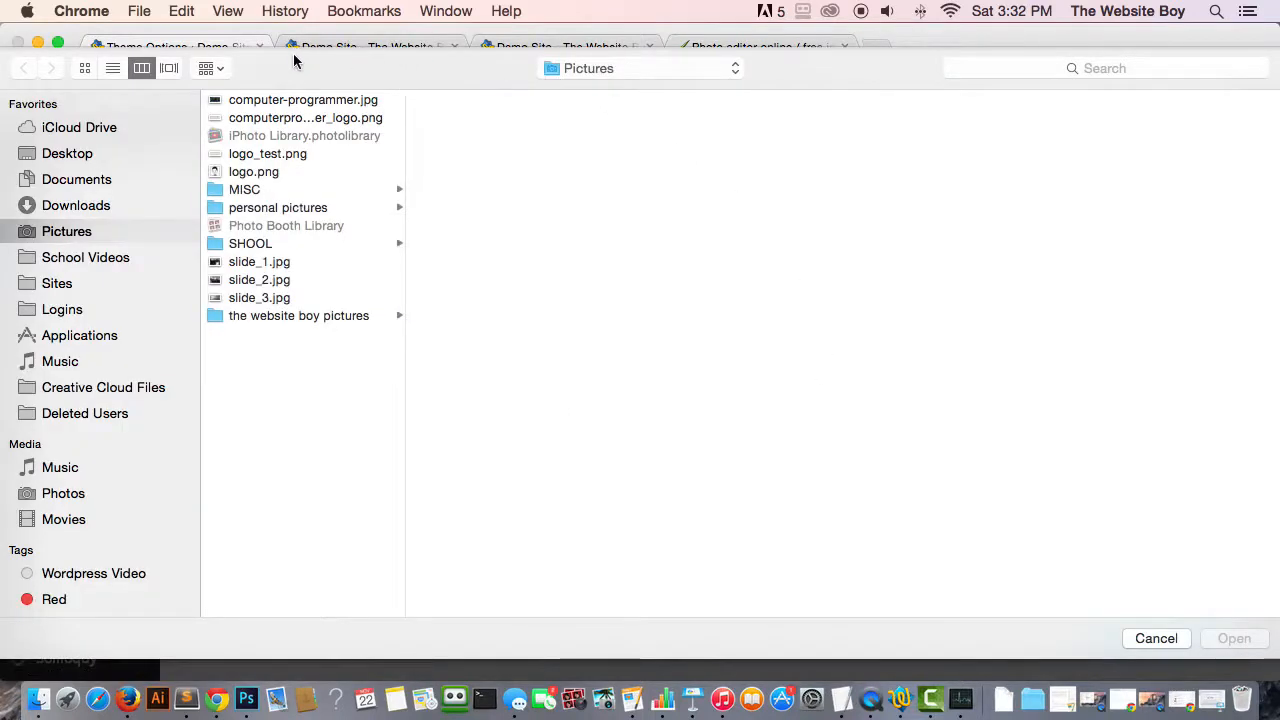
left_click(281, 121)
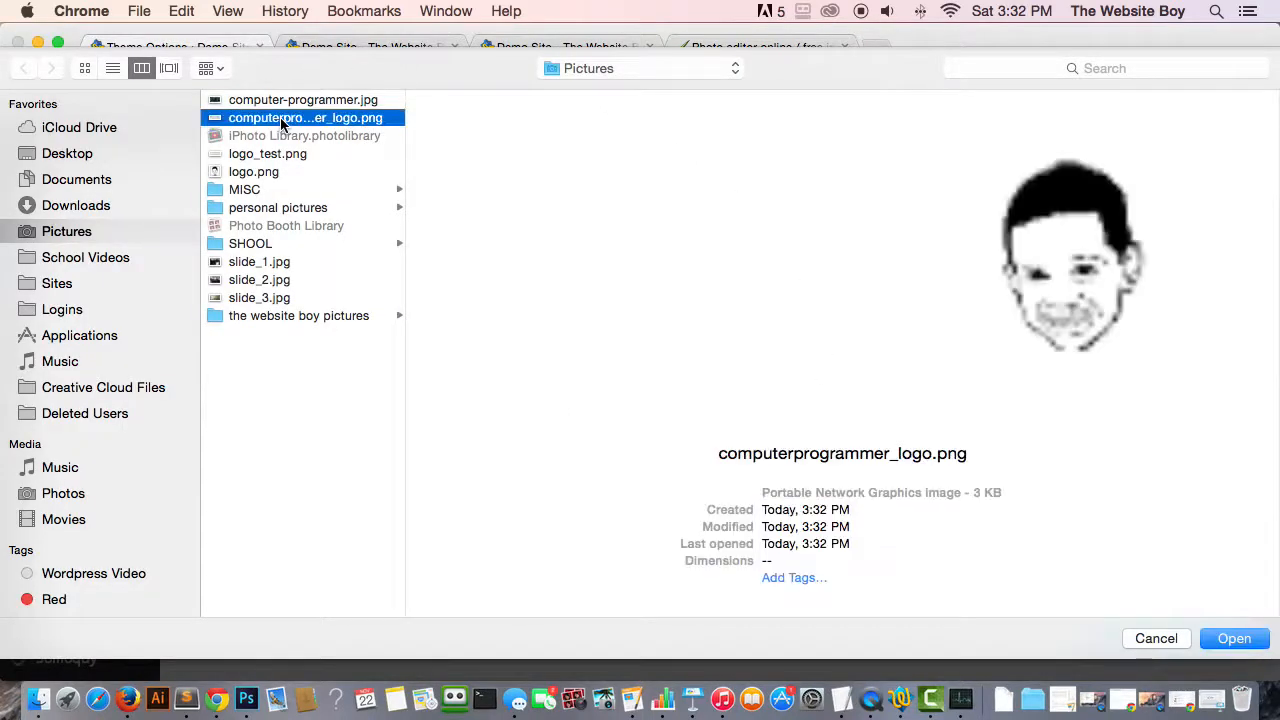
left_click(365, 101)
left_click(366, 119)
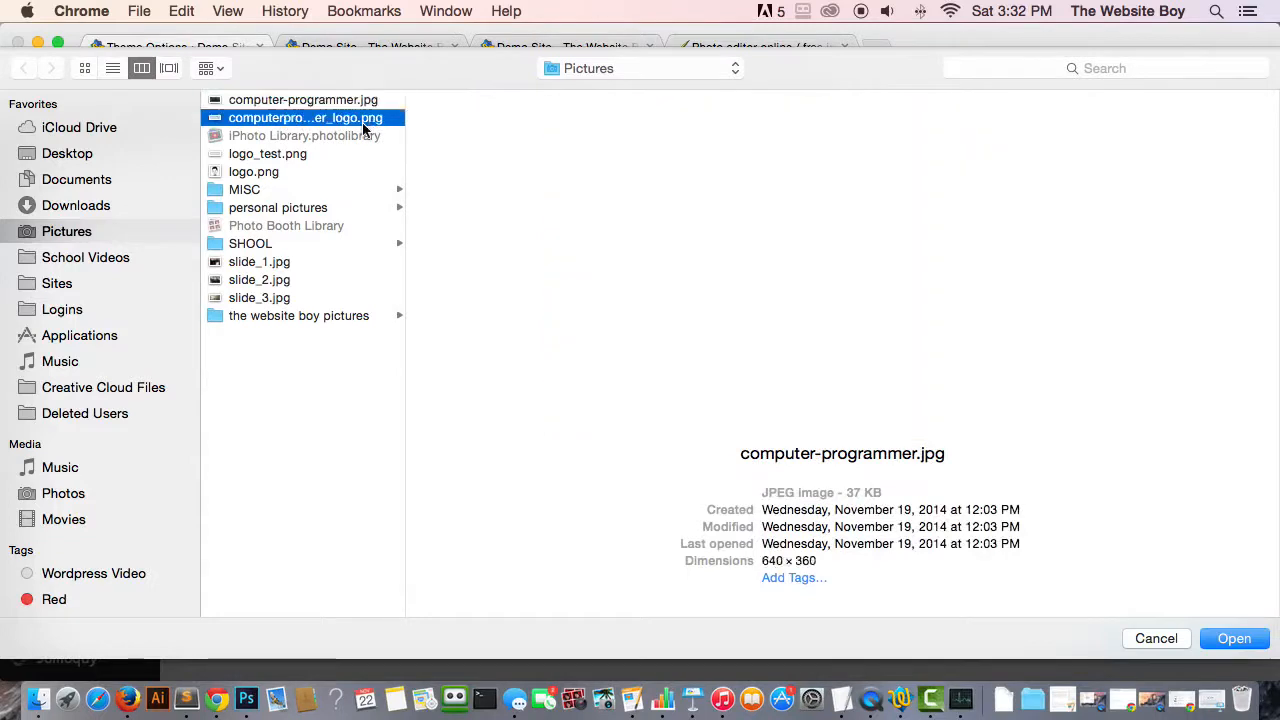
left_click(1222, 640)
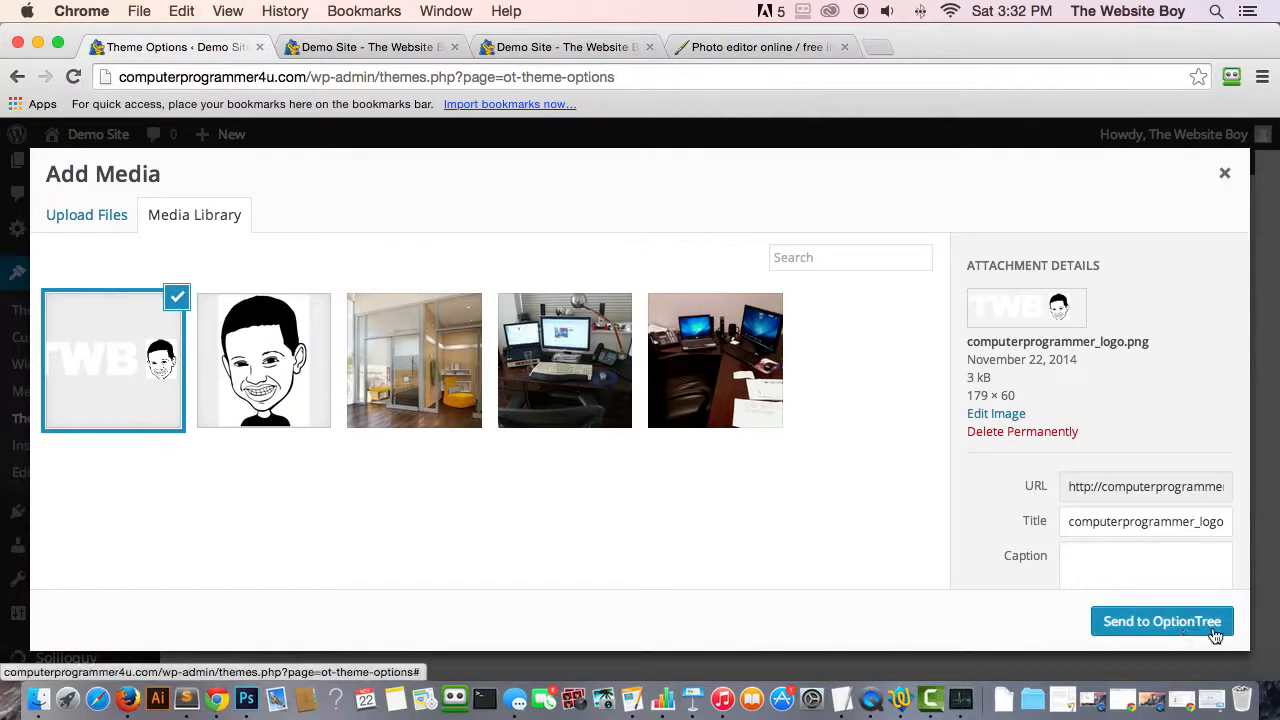
- Send the uploaded logo to OptionTree as the header's Custom Logo and save the theme options
scroll(1150, 440, "down", 3)
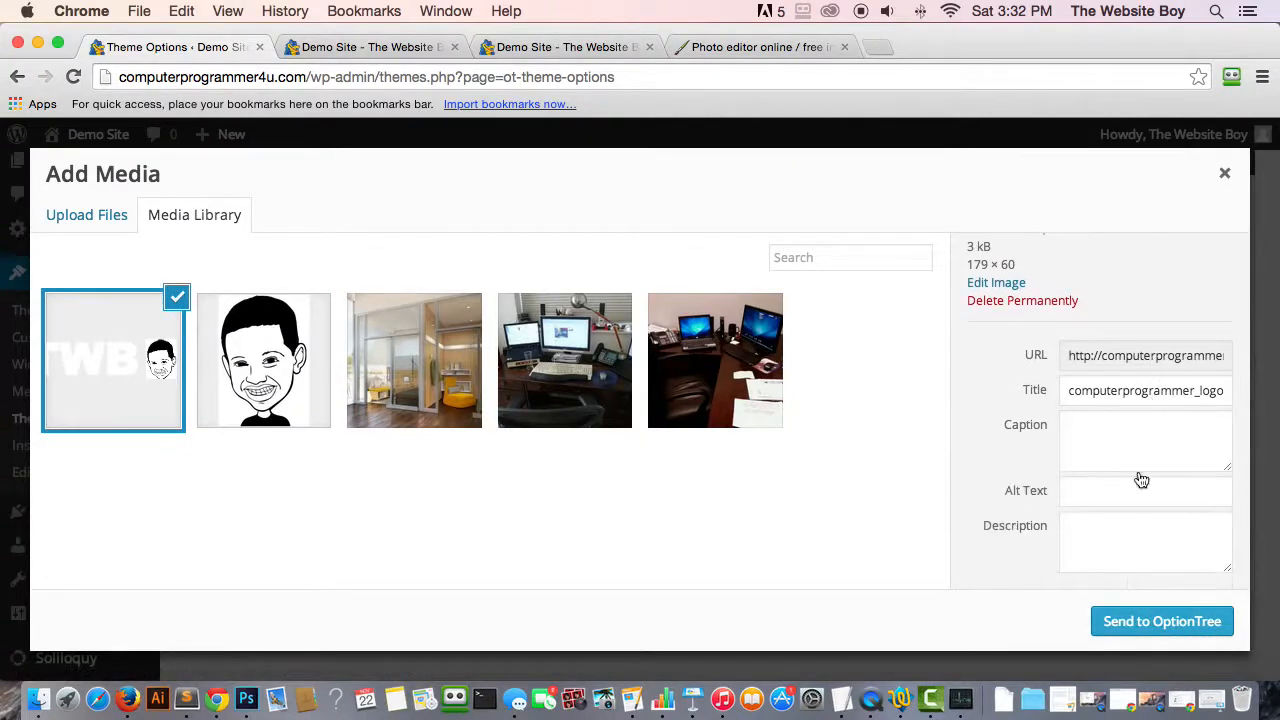
left_click(1185, 625)
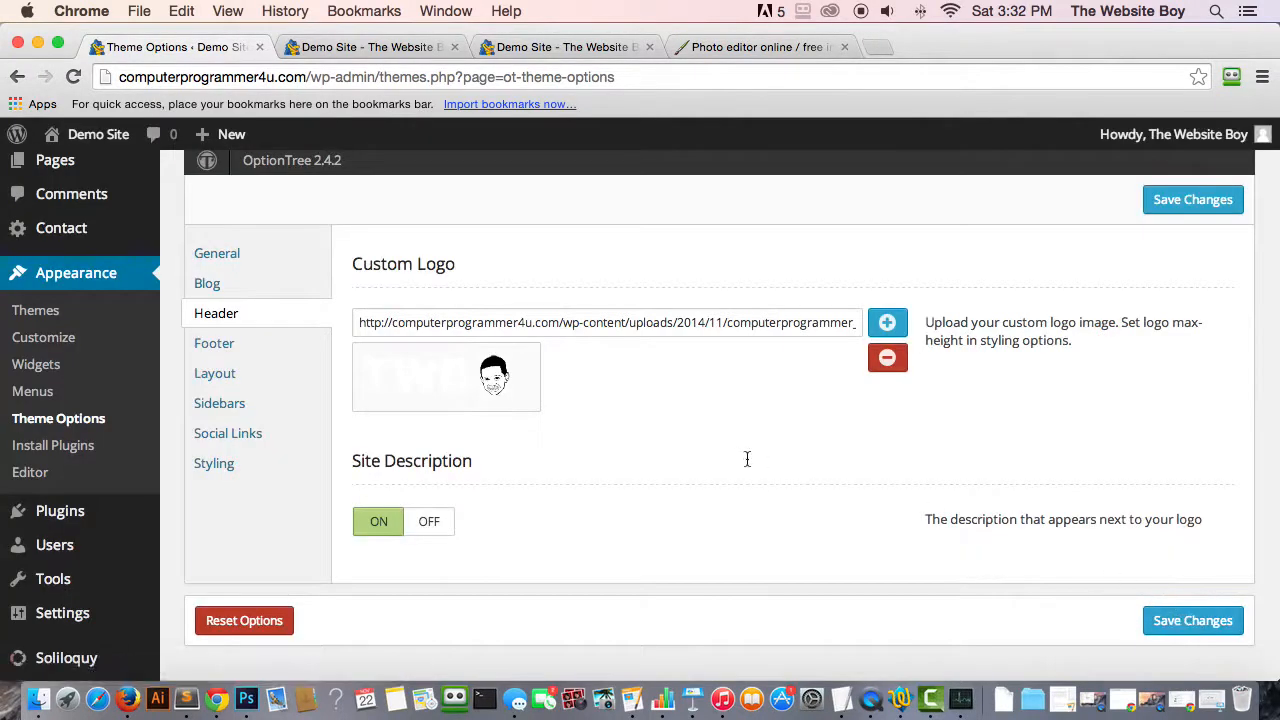
left_click(1192, 622)
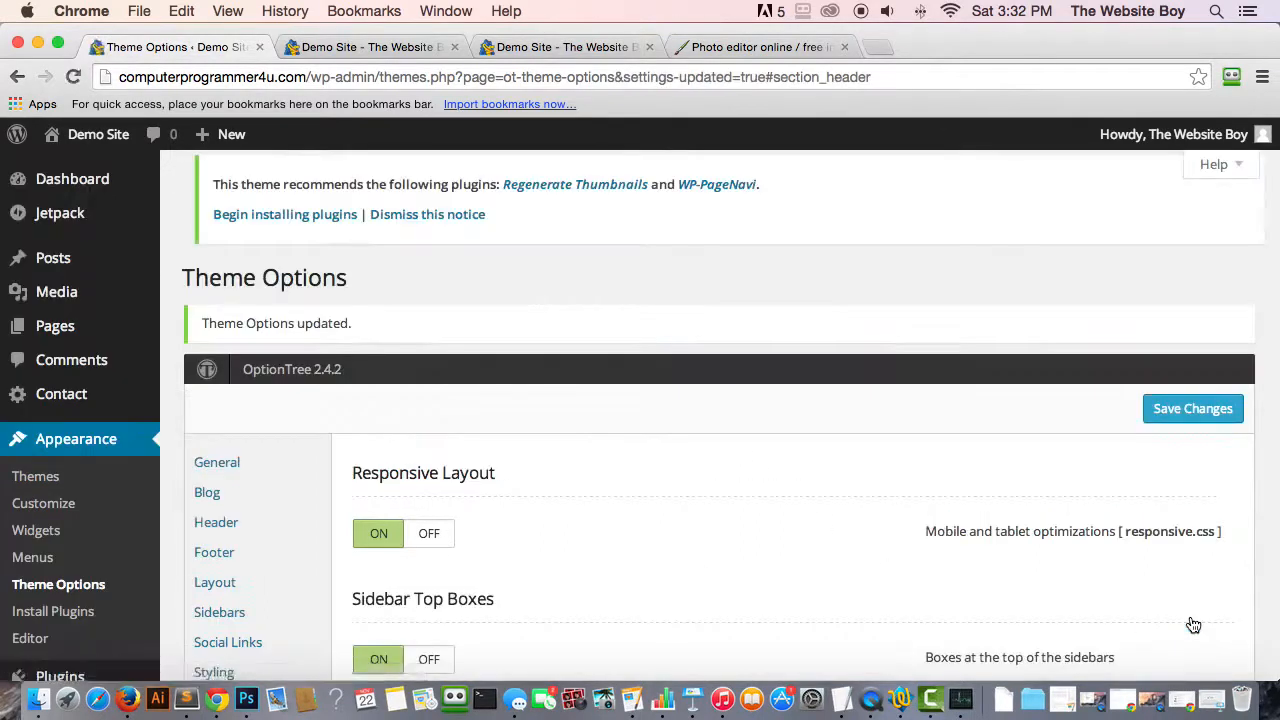
- Reload the demo site's home page to check the logo in the header
left_click(338, 47)
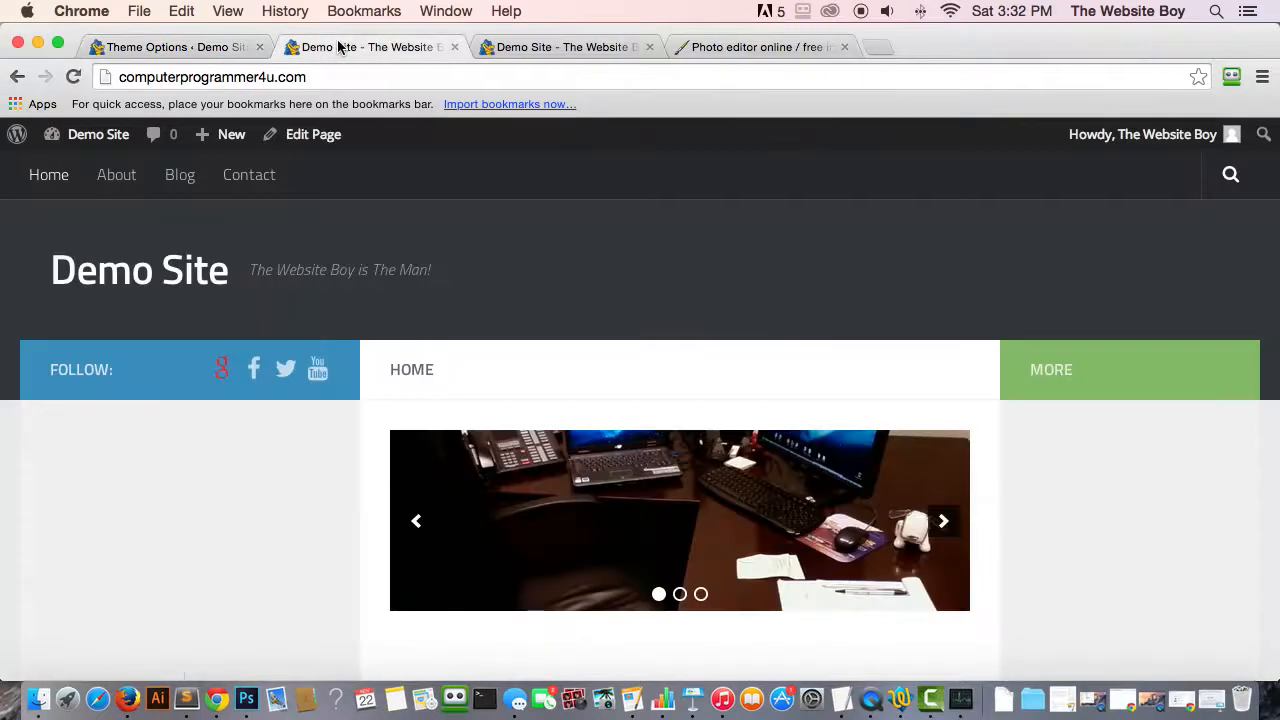
left_click(75, 77)
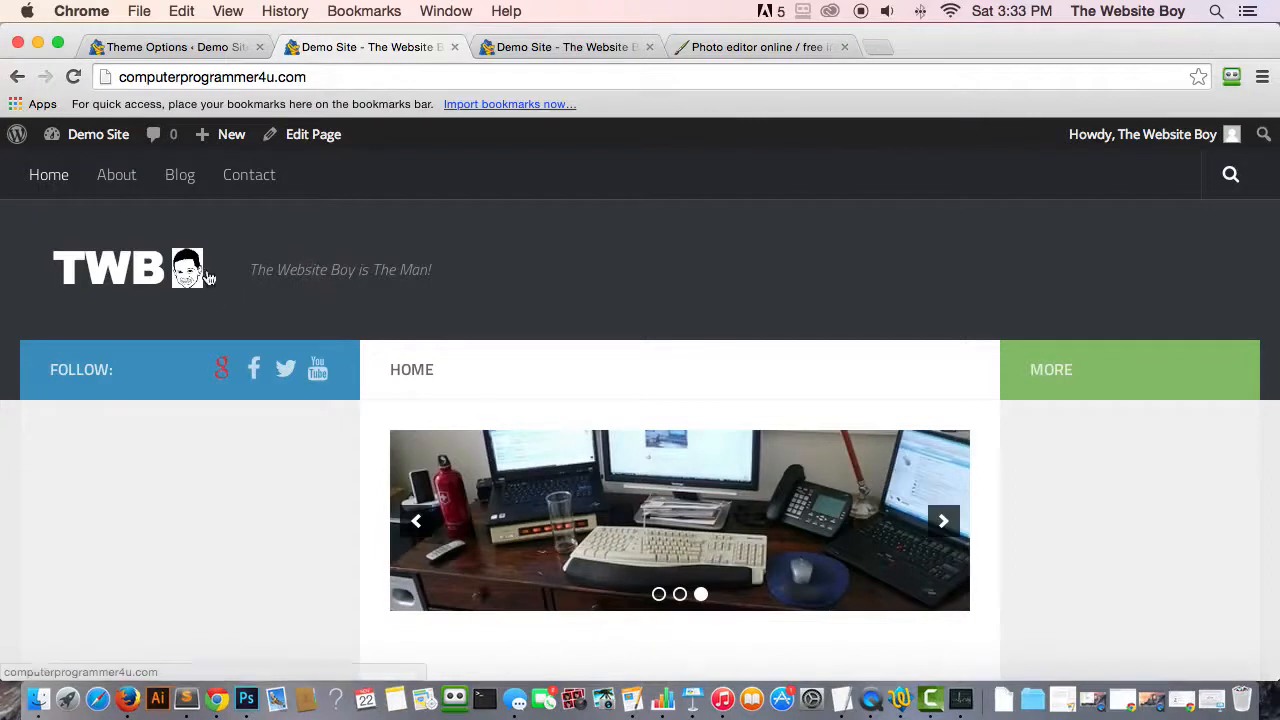
left_click(734, 50)
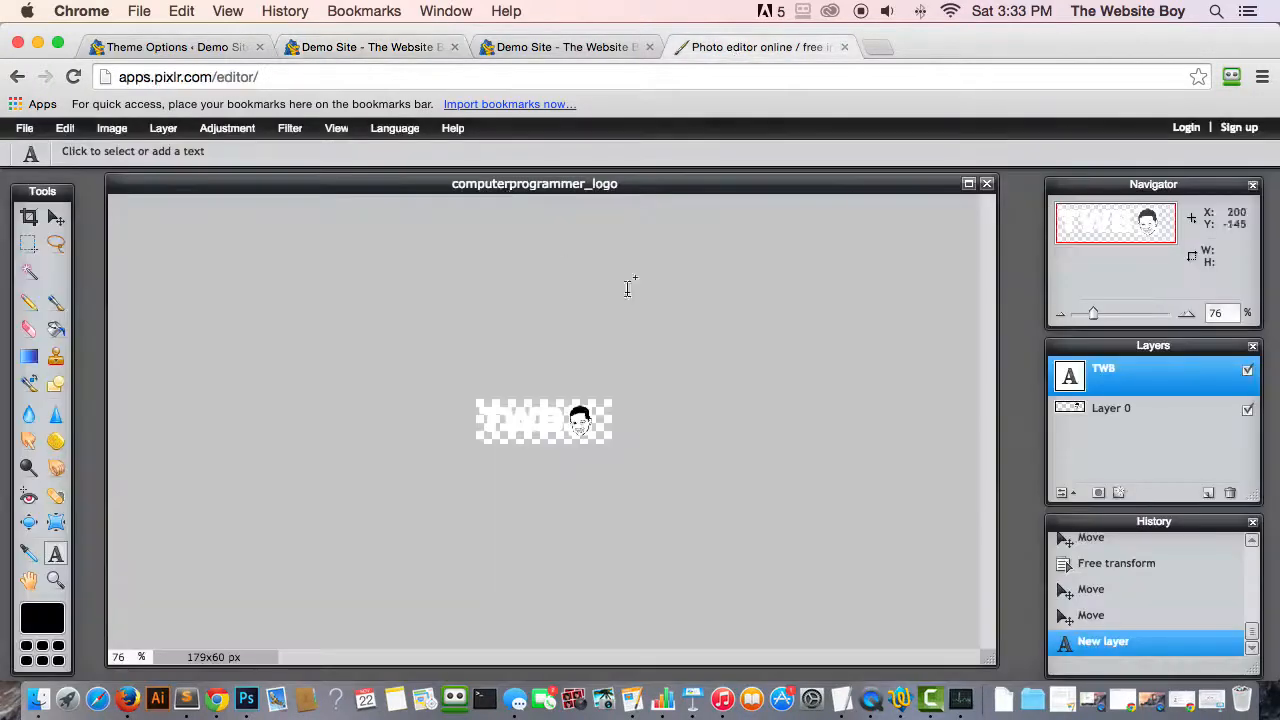
double_click(166, 78)
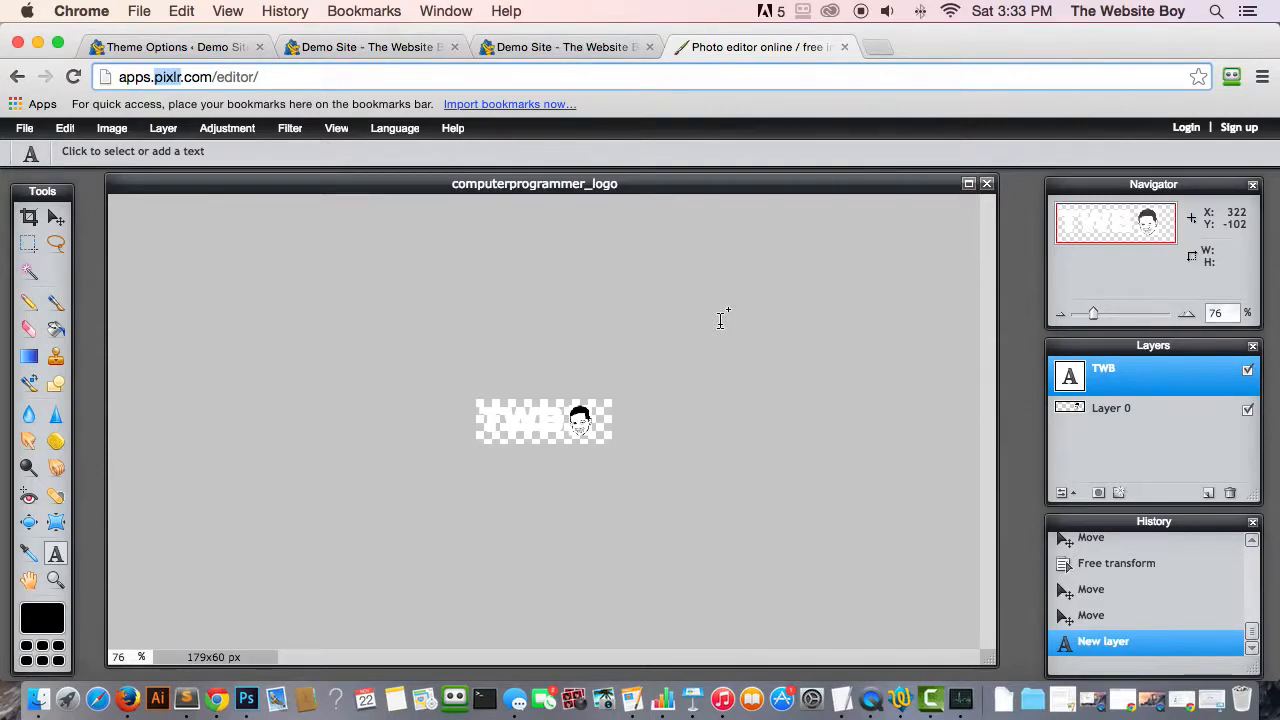
left_click(229, 46)
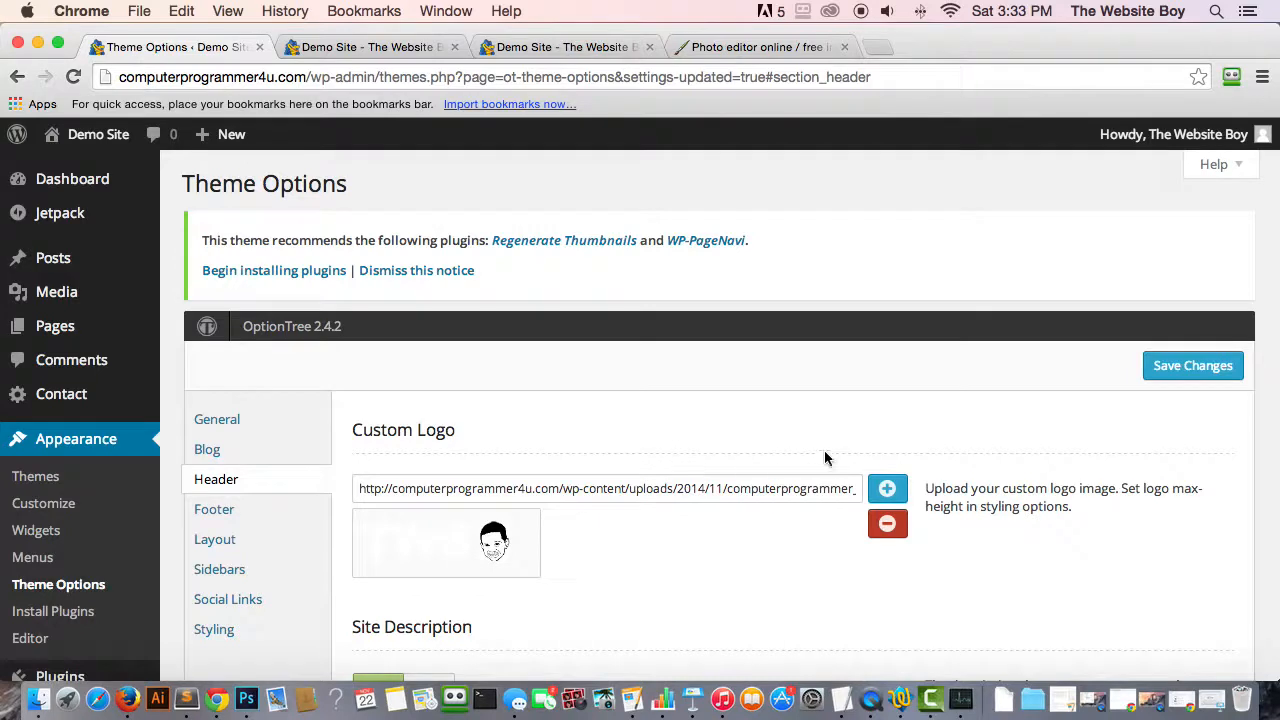
- Check the header logo and tagline on the Home and About pages, and test the logo's link to the home page
left_click(351, 50)
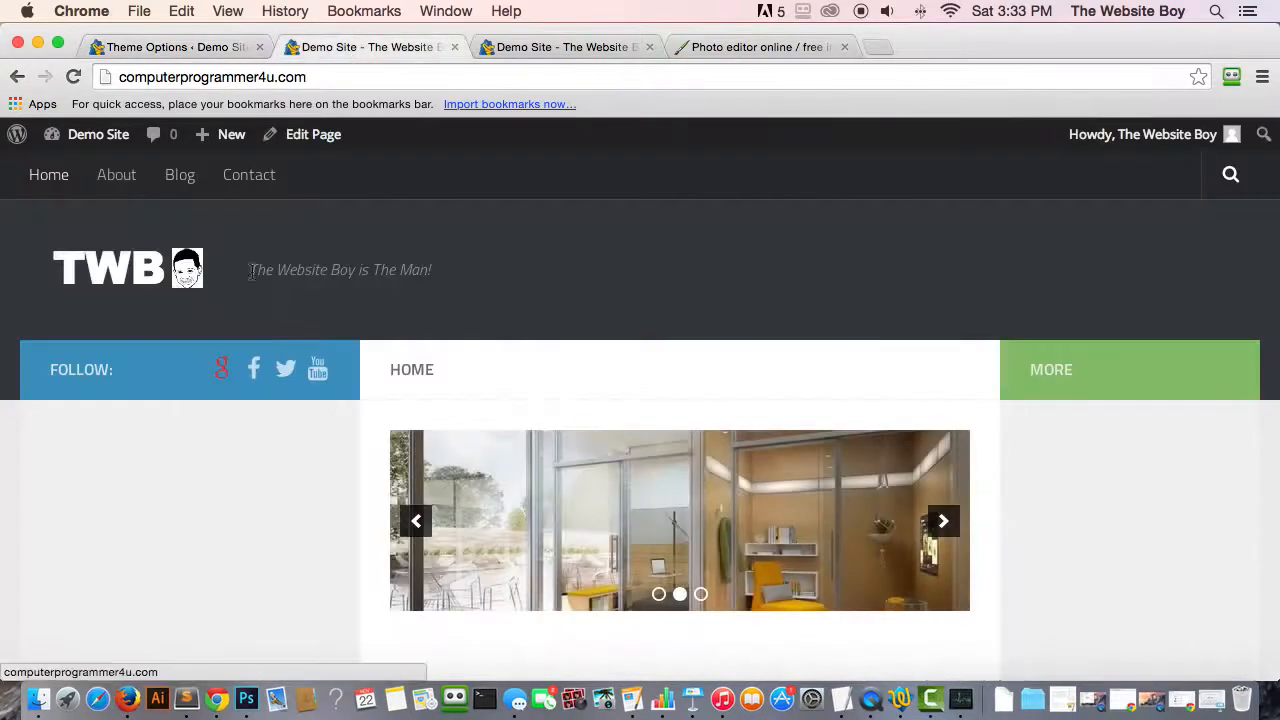
left_click_drag(258, 270, 450, 292)
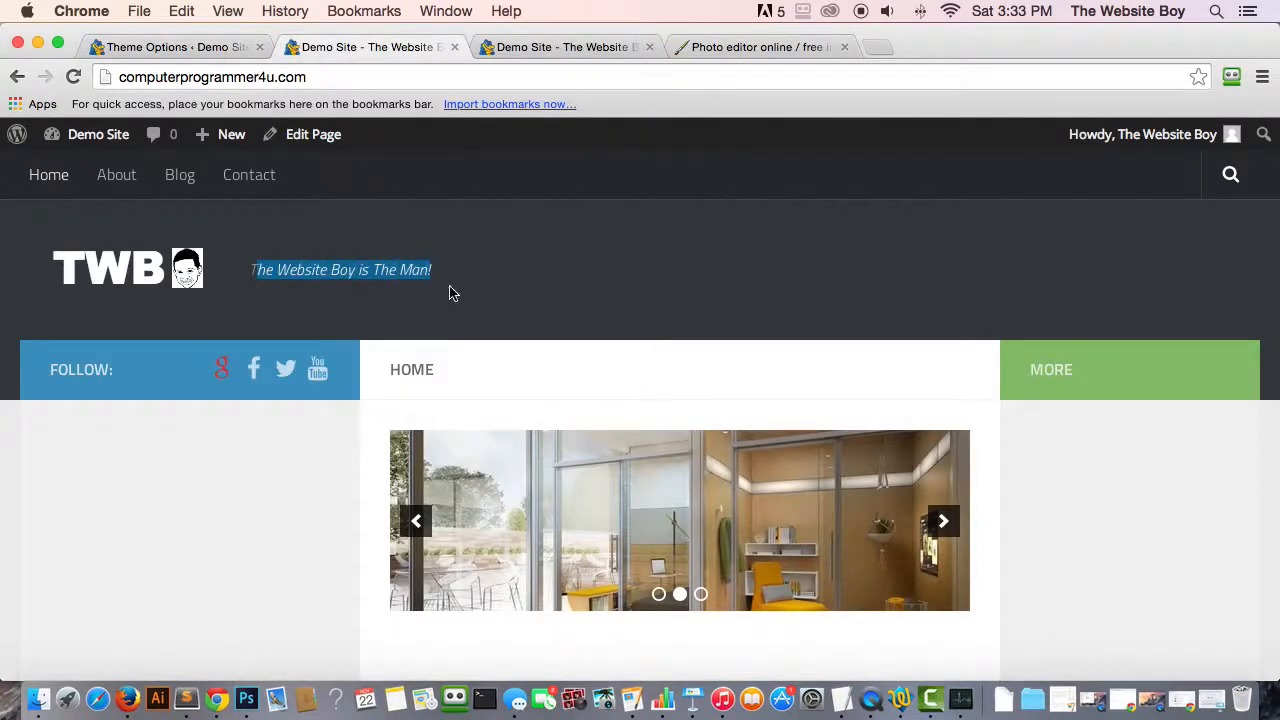
left_click(116, 178)
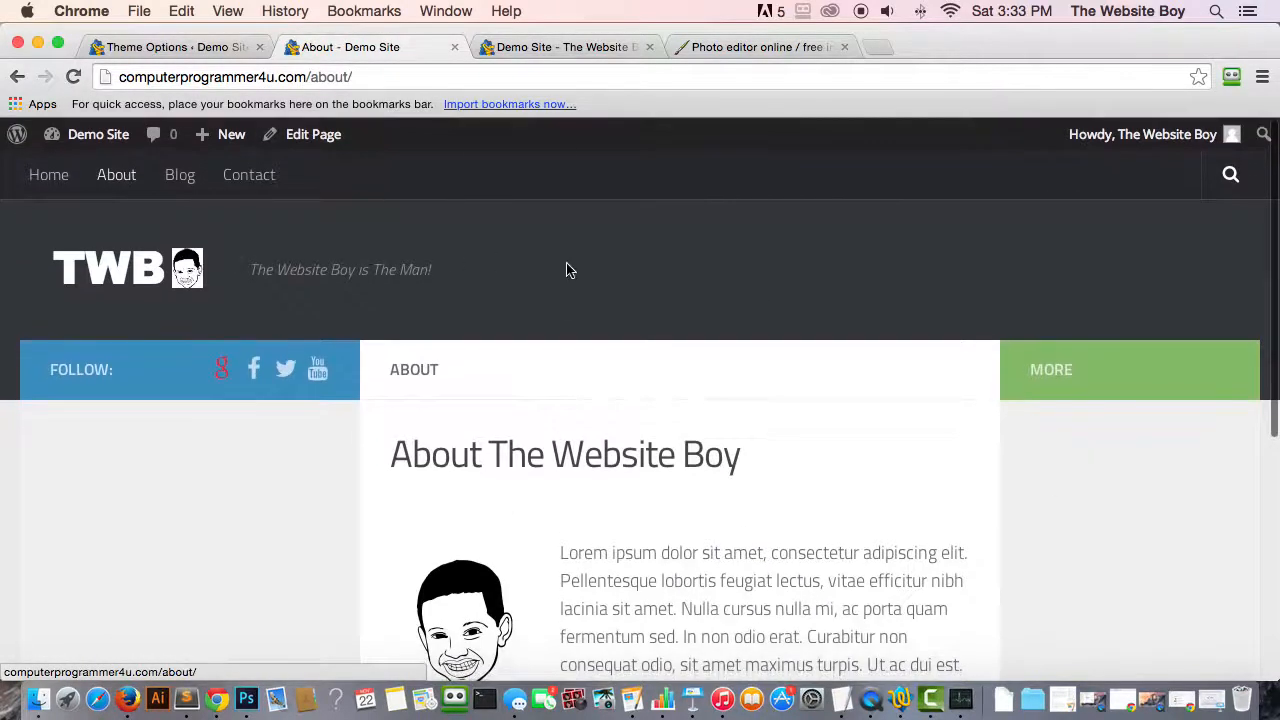
left_click(125, 273)
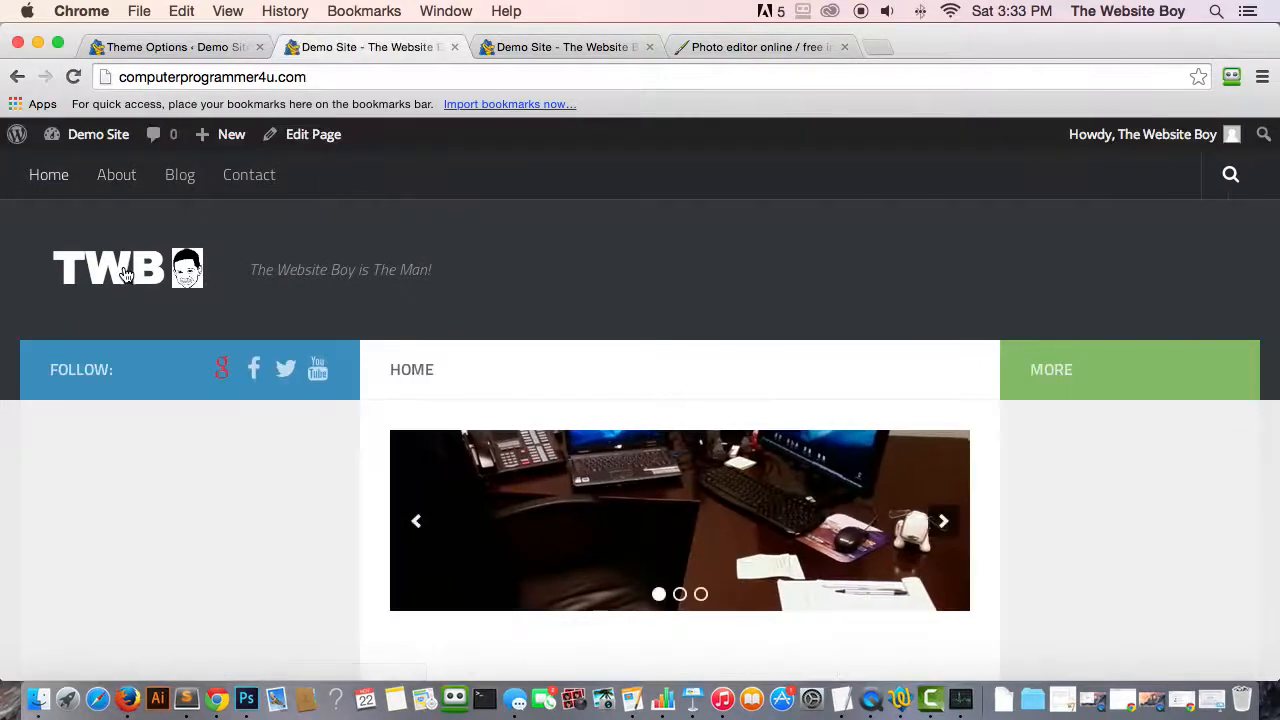